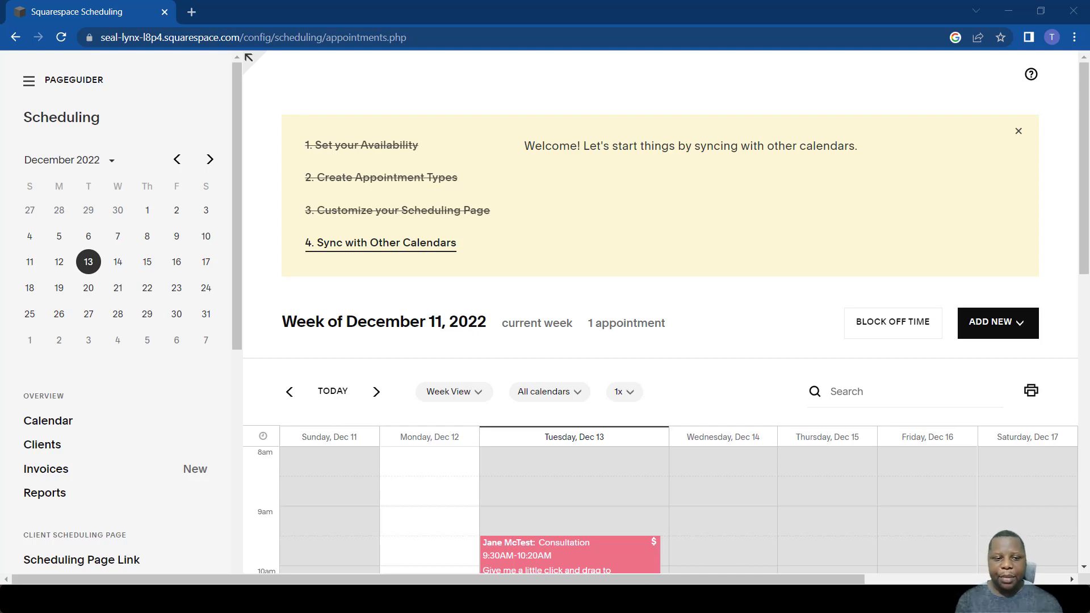
- Scroll the sidebar down to the Client Scheduling Page section
scroll(68, 510, "down", 5)
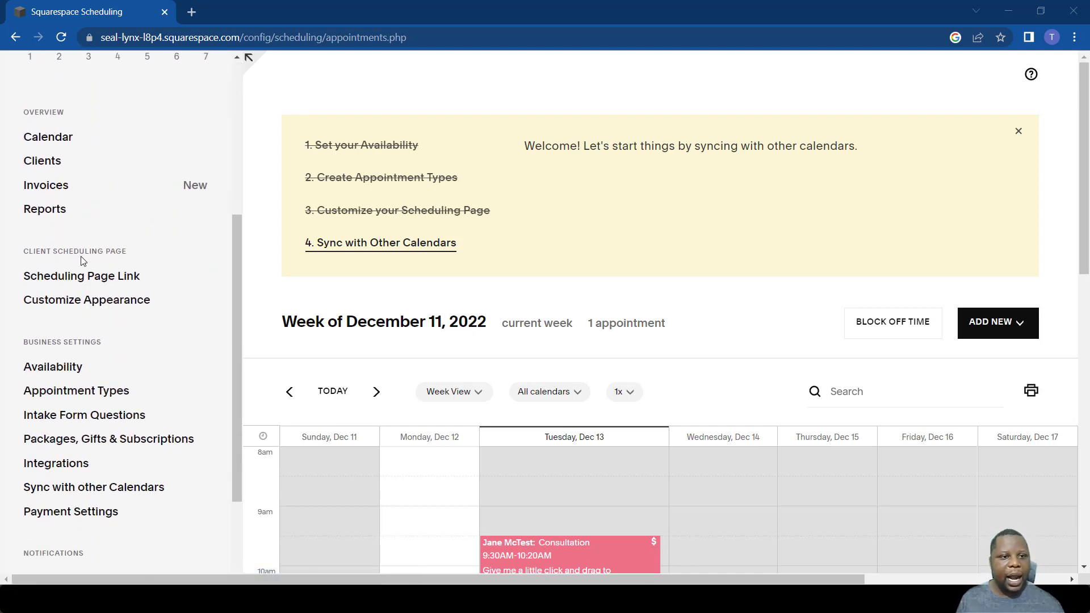
- Open the Appearance settings and scroll to the Template and Business Name fields
left_click(118, 299)
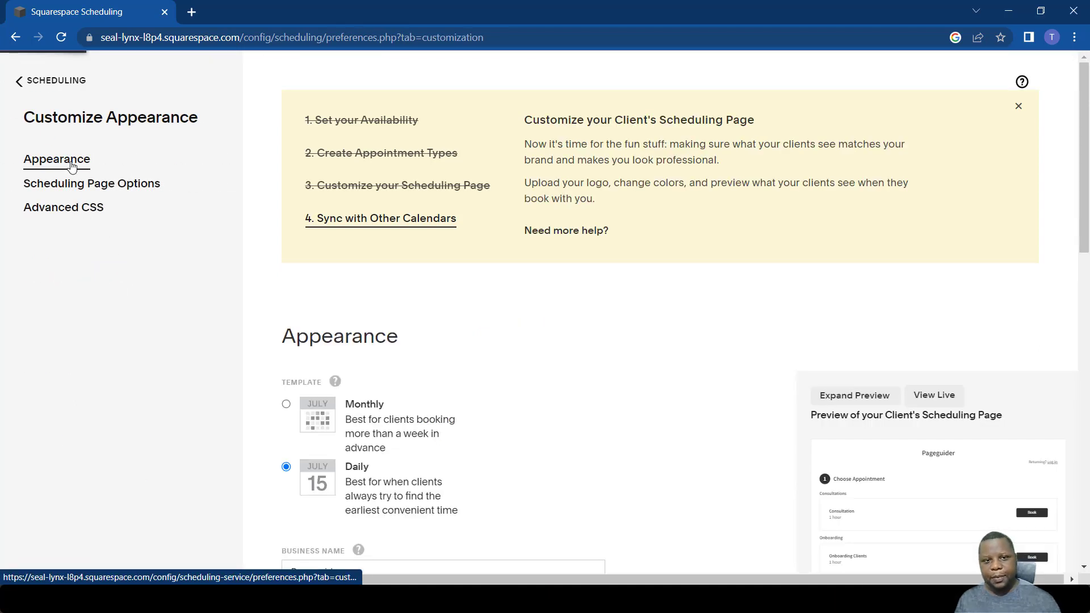
scroll(378, 379, "down", 4)
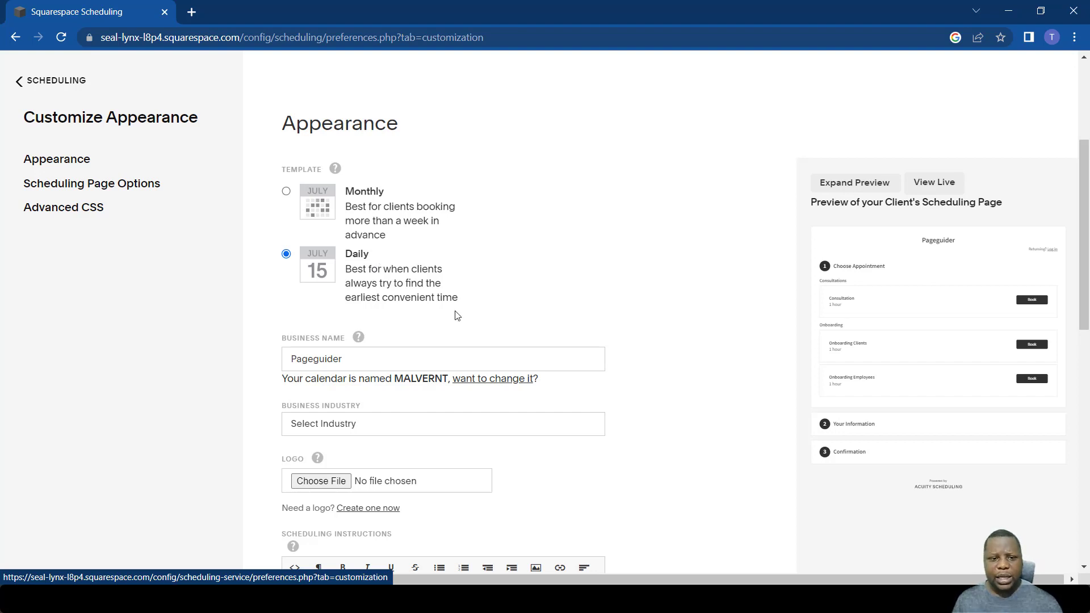
- Preview the Consultation time slots on the live booking page, then return to Appearance settings
left_click(935, 182)
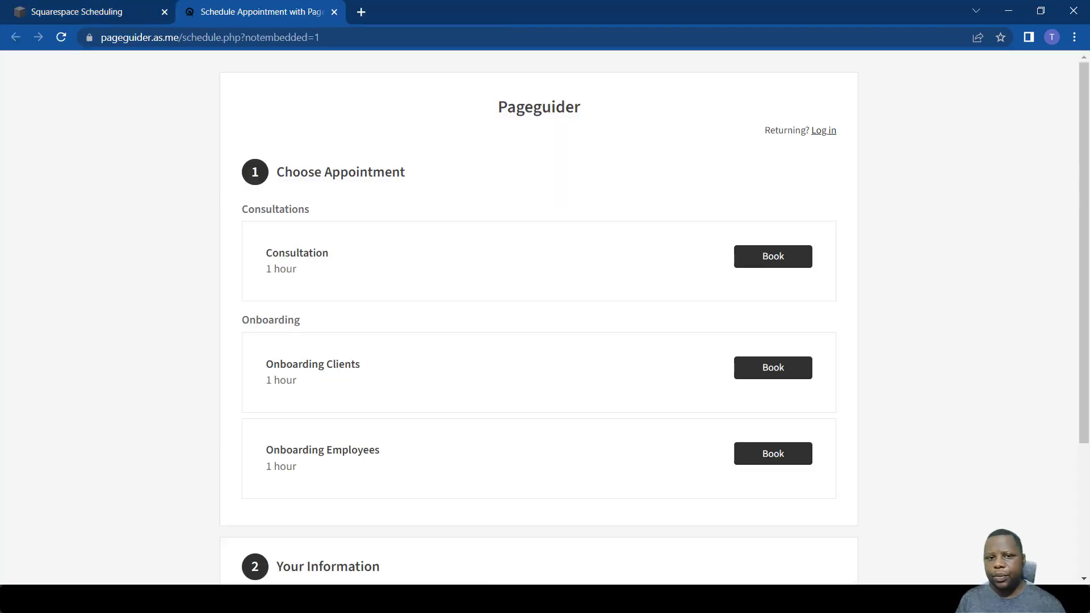
left_click(767, 273)
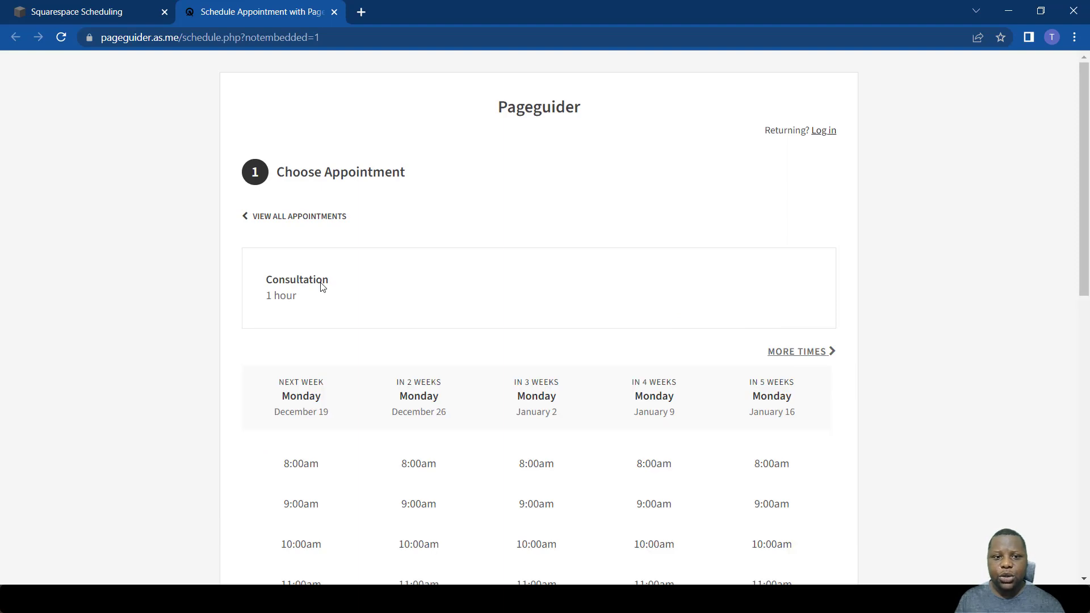
scroll(322, 287, "down", 5)
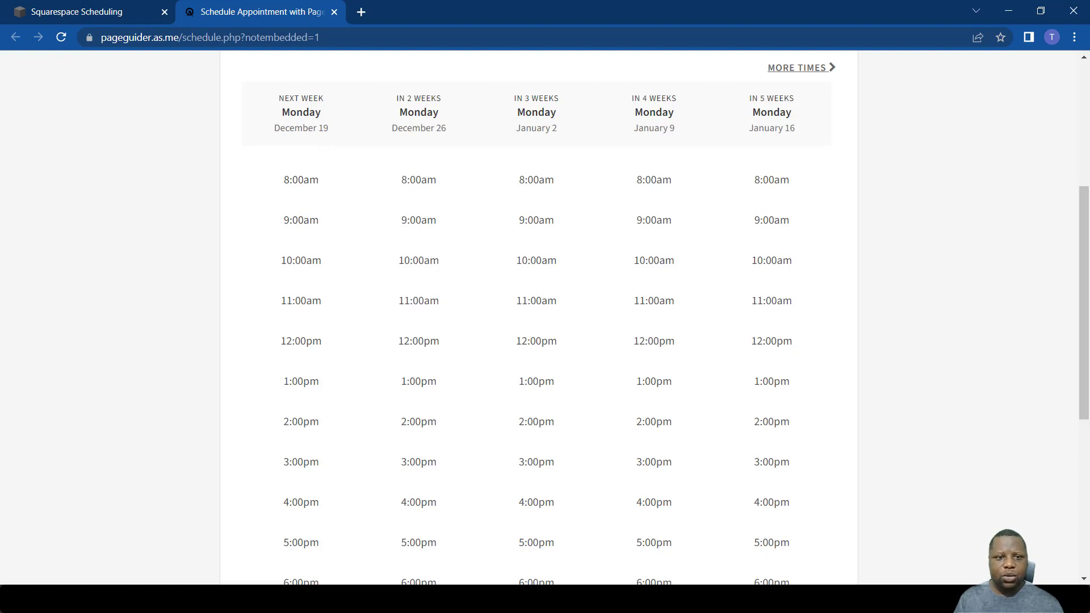
scroll(308, 461, "down", 4)
scroll(306, 470, "up", 6)
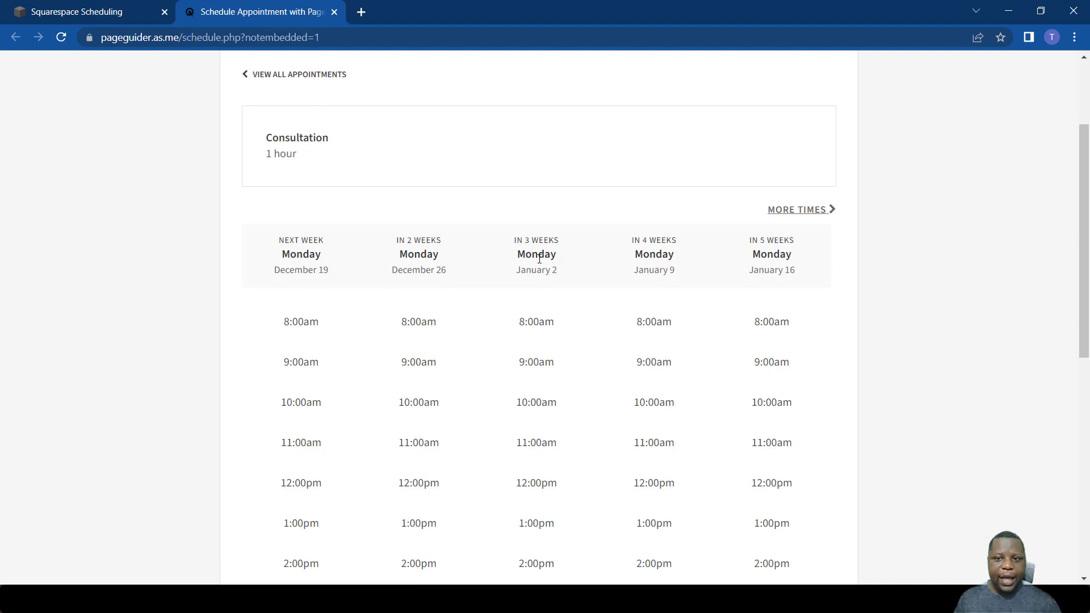
scroll(552, 256, "up", 3)
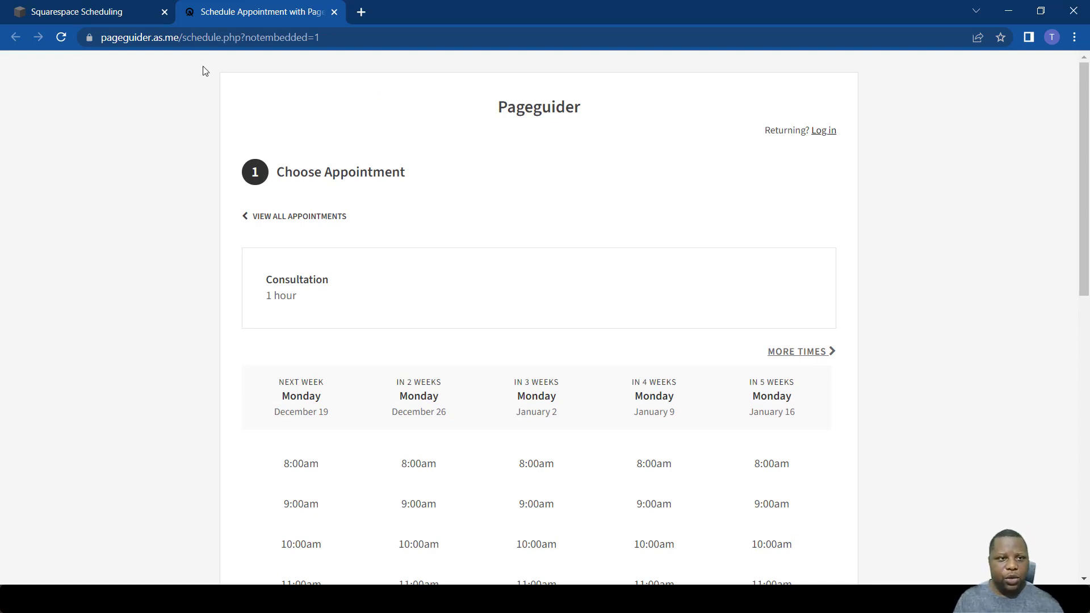
left_click(65, 7)
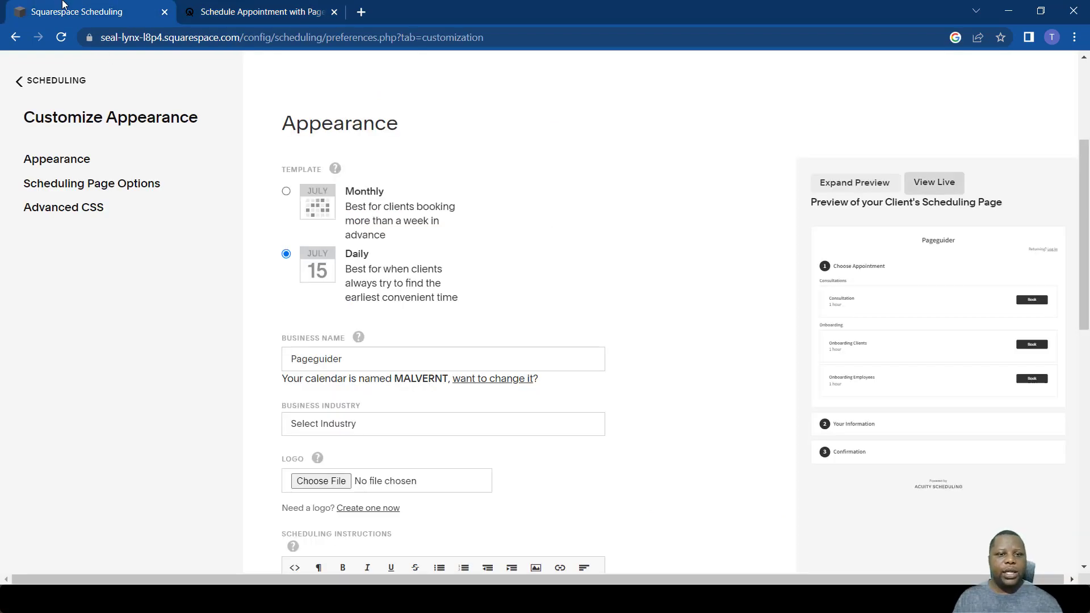
- Switch the client page to the Monthly template and save the changes
left_click(286, 191)
scroll(413, 507, "down", 5)
scroll(373, 503, "down", 4)
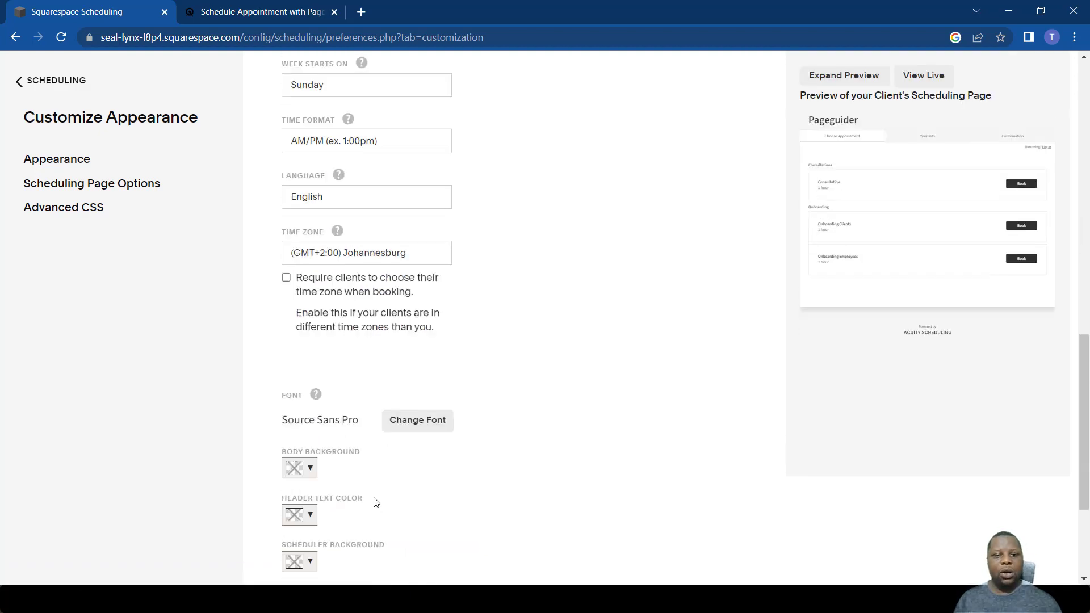
scroll(361, 509, "down", 2)
left_click(309, 528)
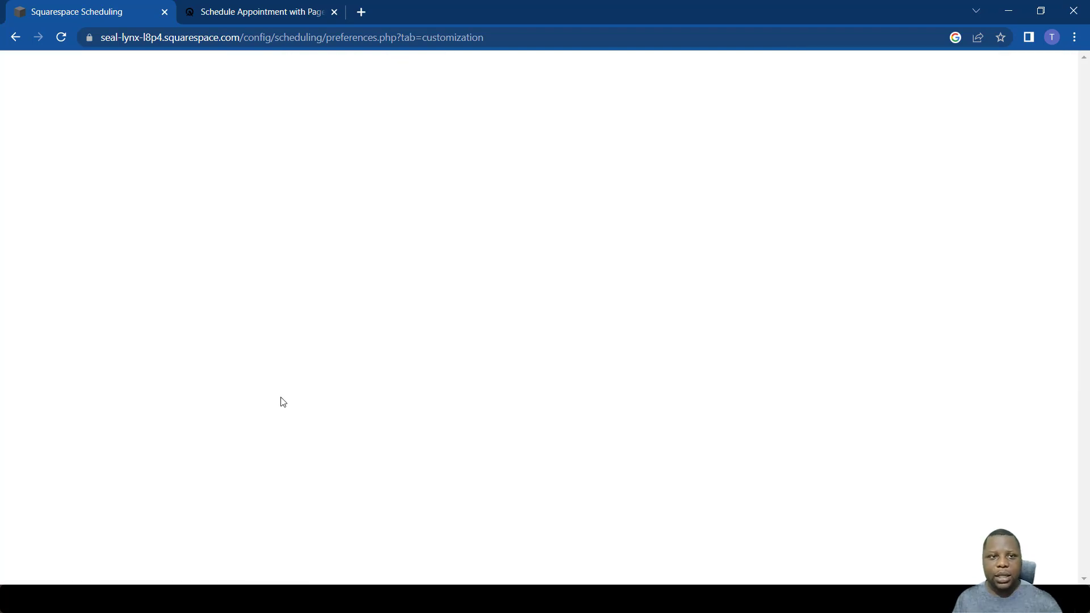
- Reload the live page and view the Consultation calendar for February 2023
left_click(258, 11)
left_click(62, 37)
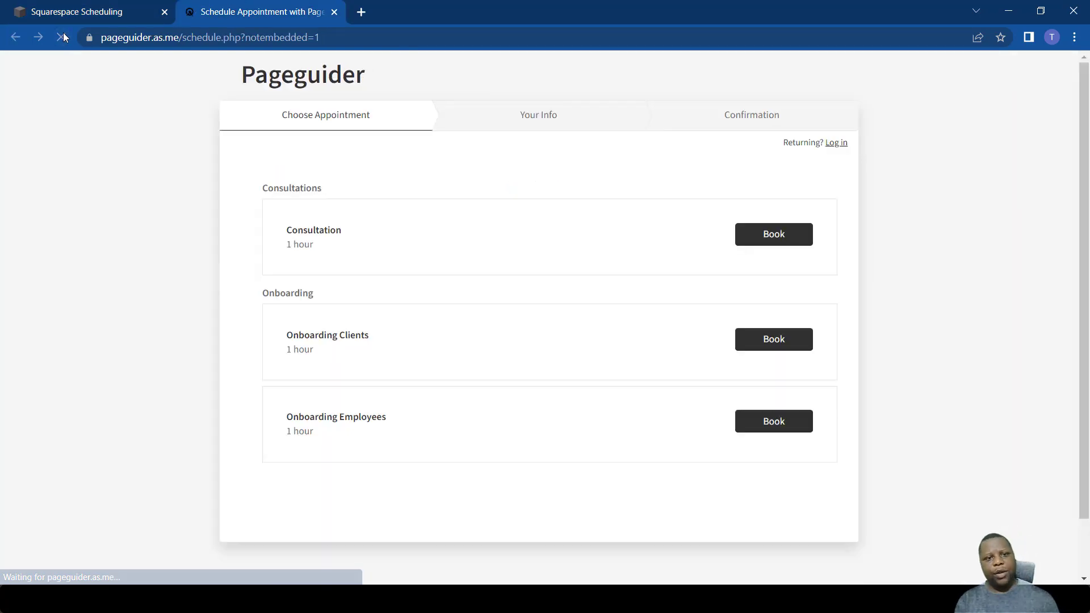
left_click(754, 237)
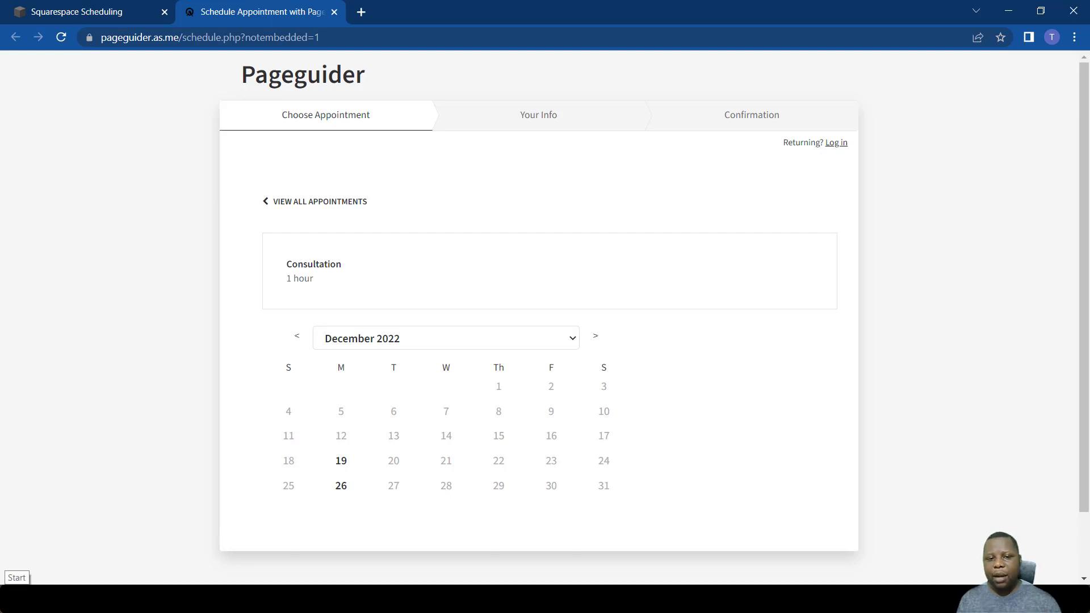
left_click(370, 344)
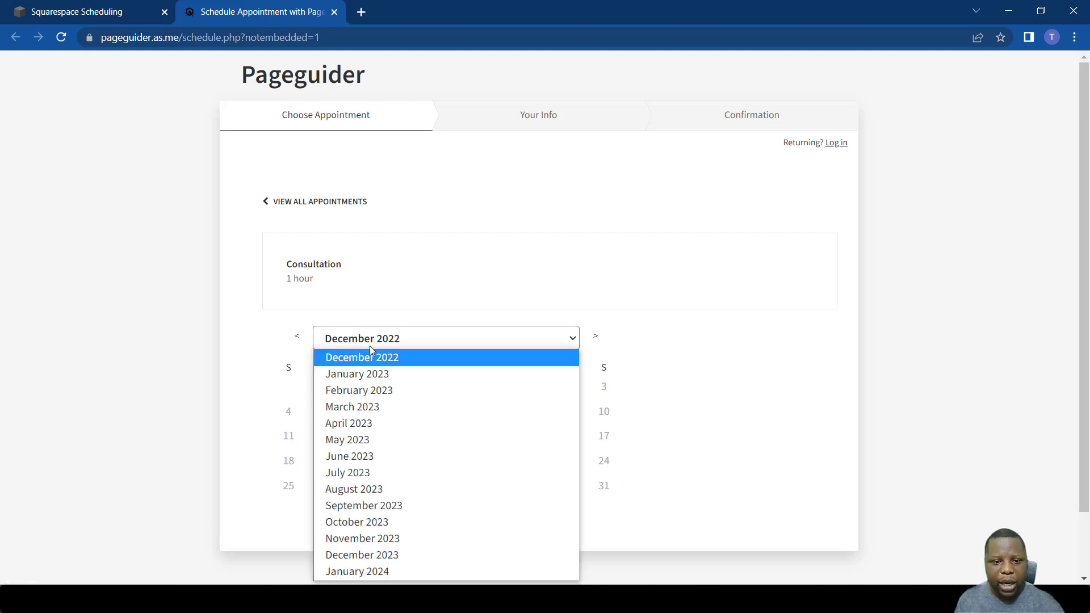
left_click(372, 392)
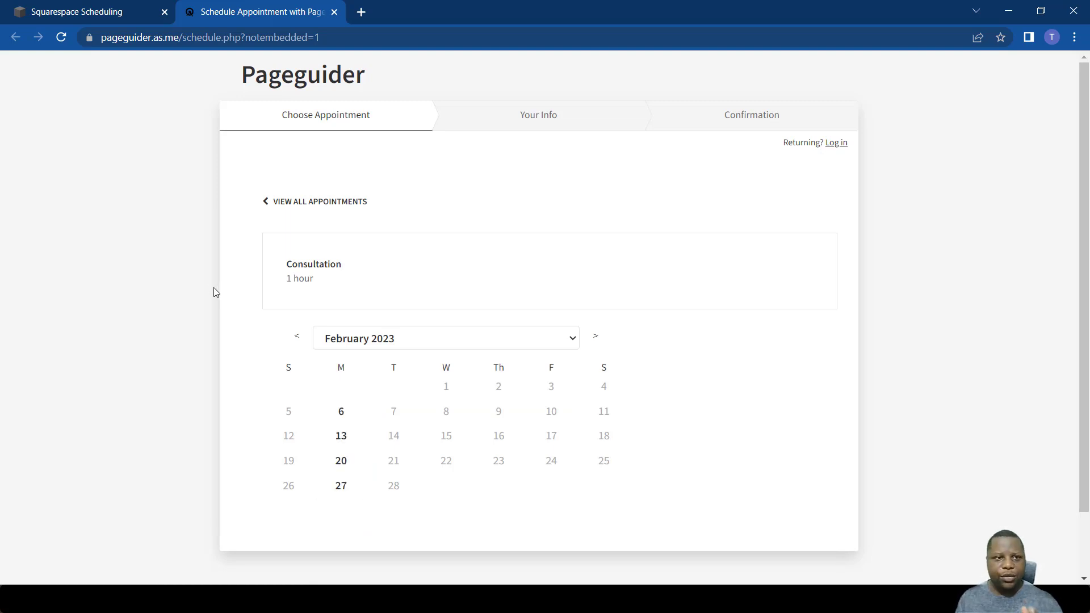
- Select the Daily template and compare it with the live booking page
left_click(79, 7)
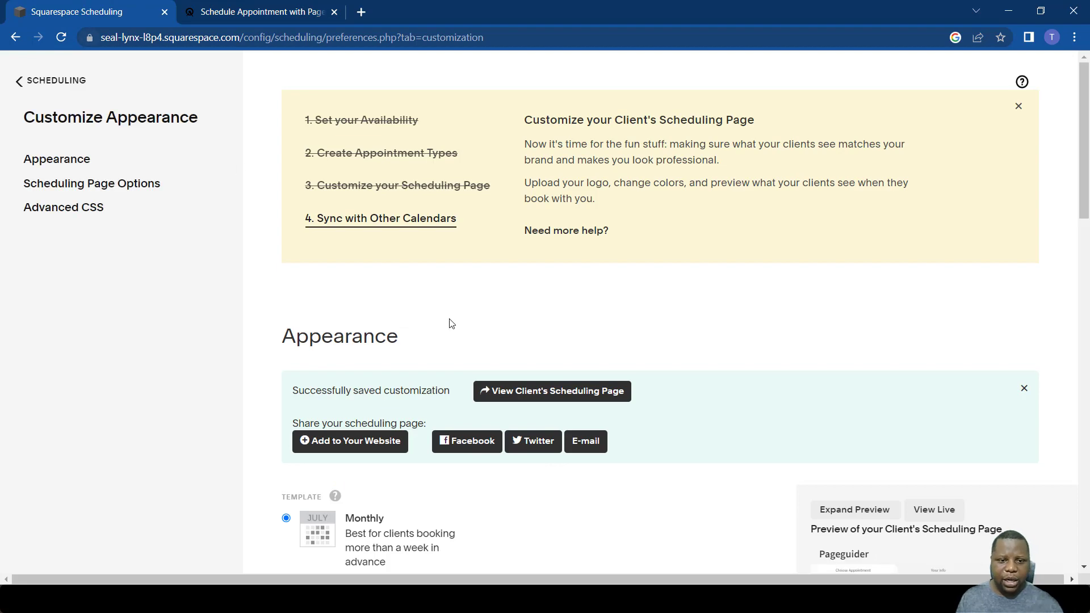
scroll(450, 321, "down", 5)
left_click(287, 297)
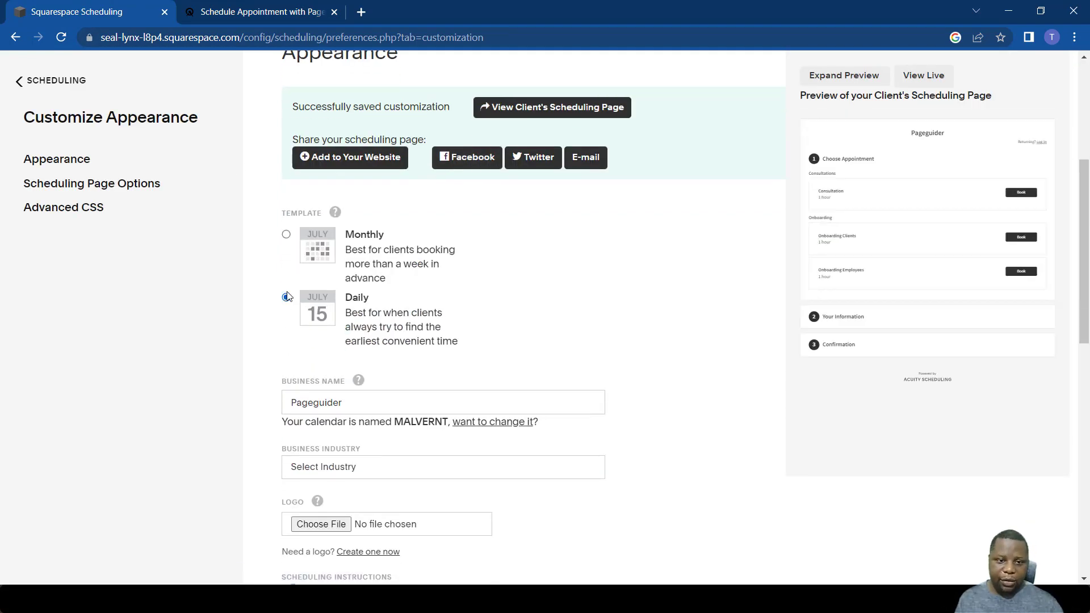
scroll(353, 278, "down", 3)
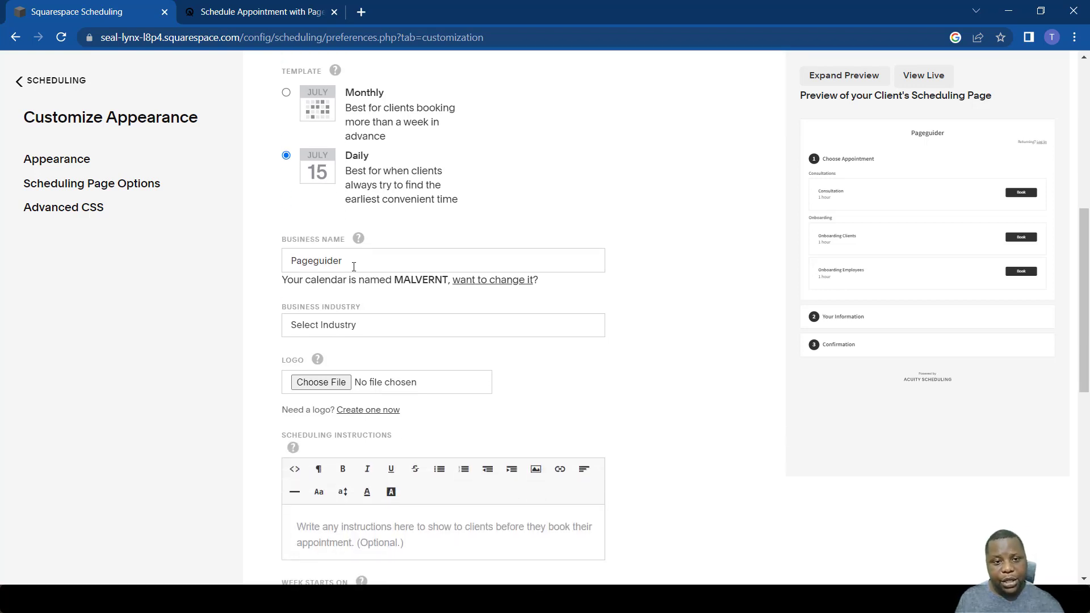
left_click(239, 8)
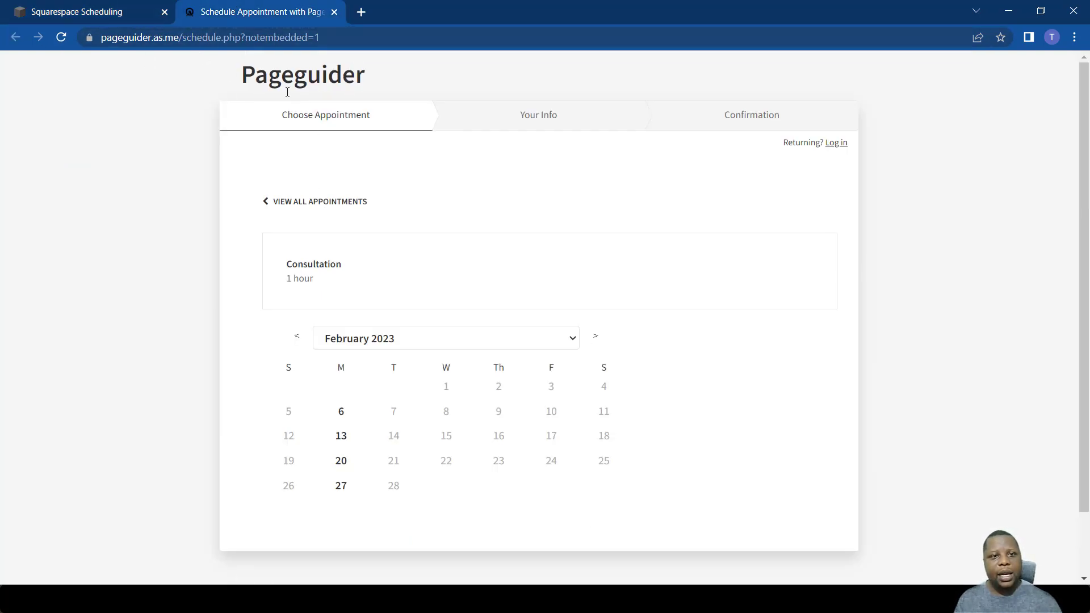
left_click(77, 5)
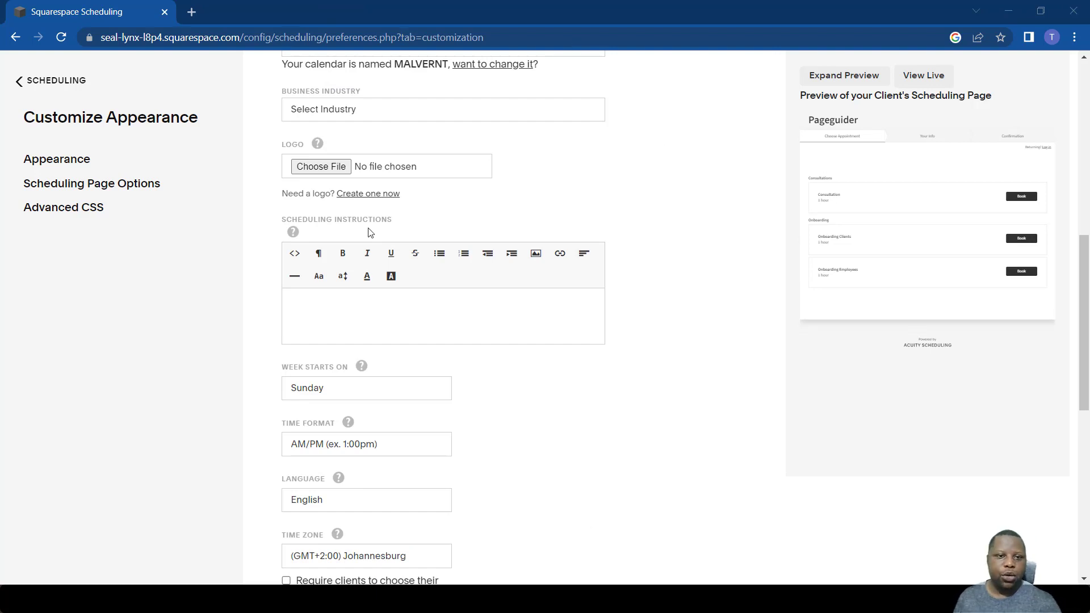
- Paste the paragraph about booking time limits into Scheduling Instructions and save
mouse_move(293, 232)
left_click(307, 304)
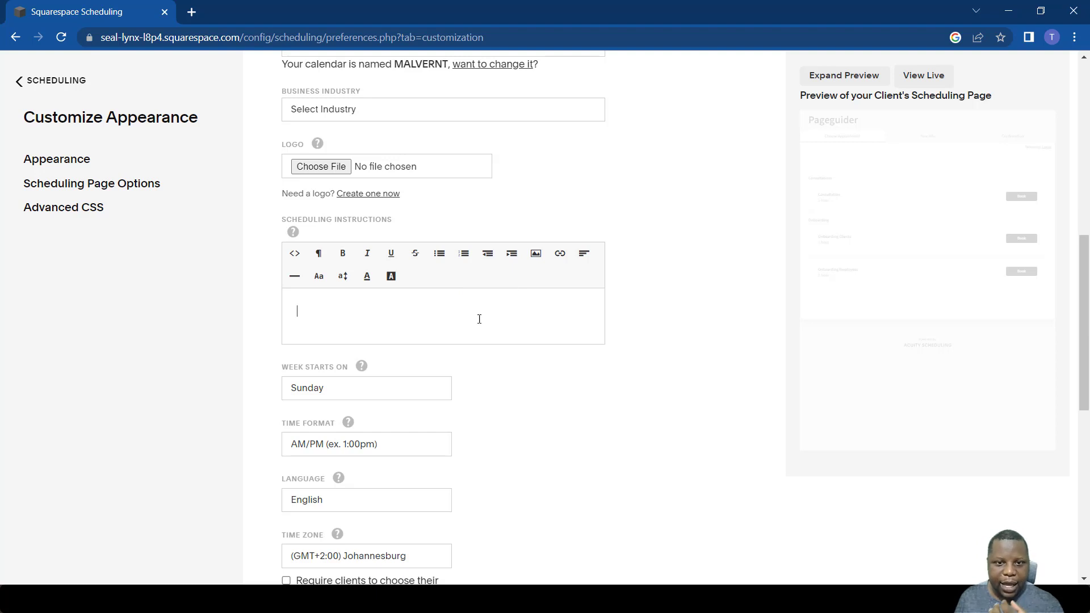
right_click(369, 304)
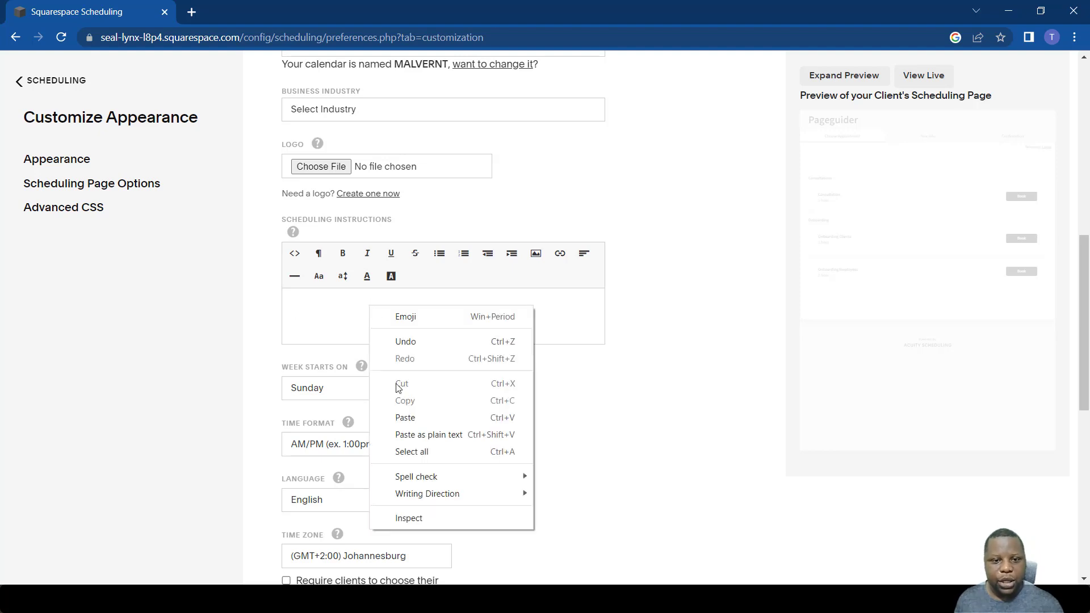
left_click(410, 418)
scroll(386, 364, "down", 6)
scroll(386, 364, "down", 3)
left_click(313, 516)
scroll(892, 361, "up", 7)
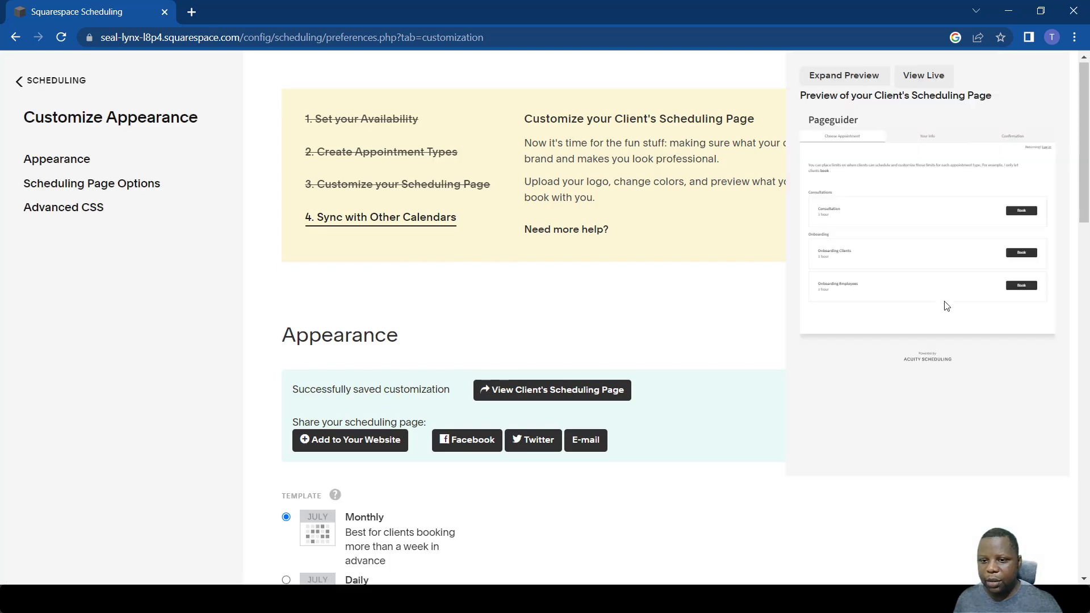
- Open the live page and select the new instructions paragraph above the appointment types
scroll(923, 163, "down", 5)
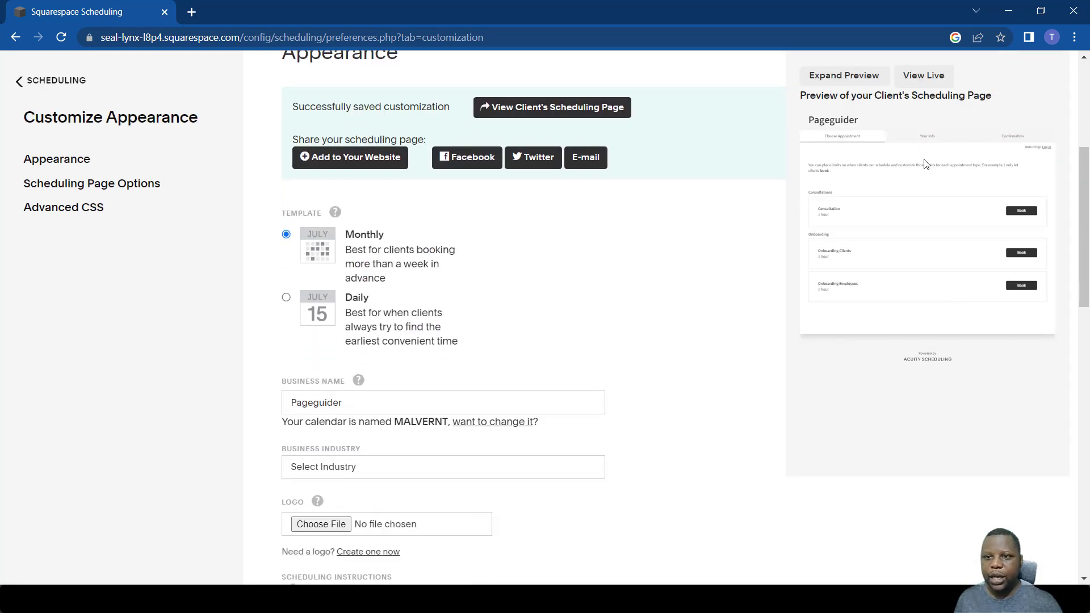
left_click(925, 78)
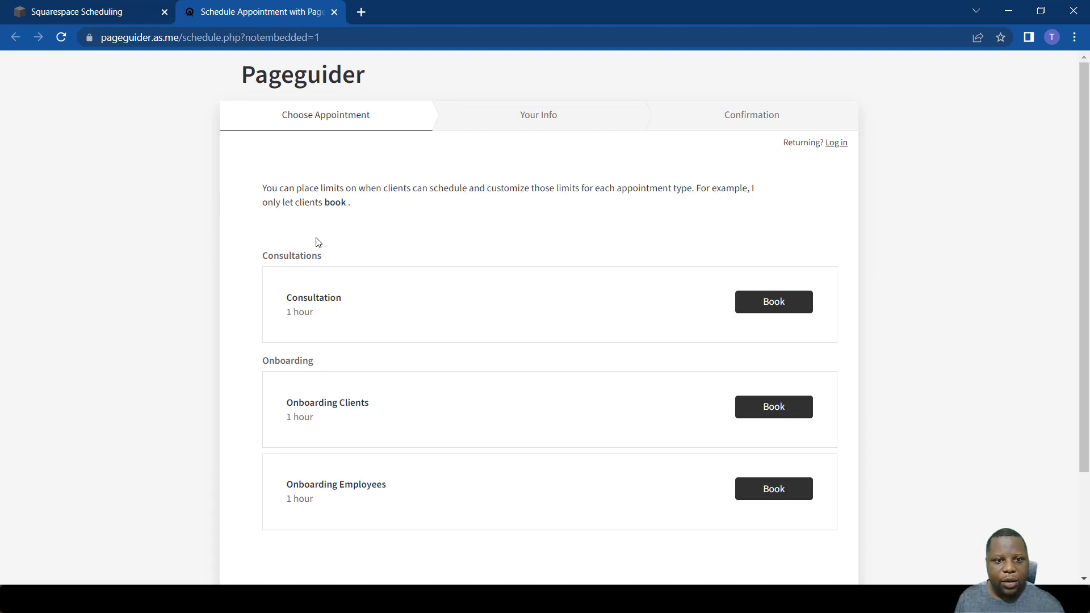
left_click_drag(362, 209, 263, 191)
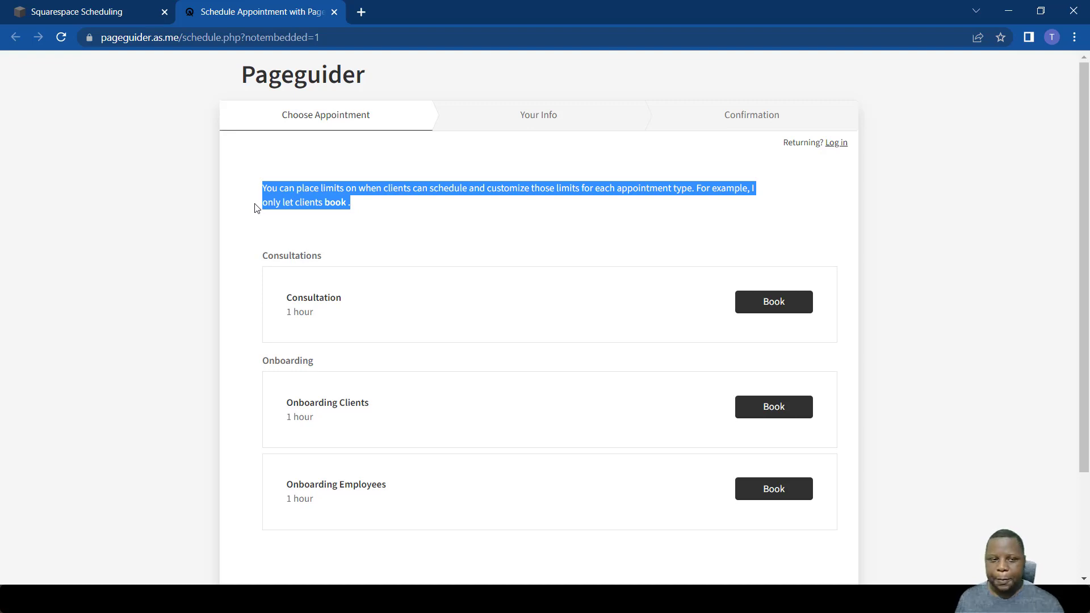
- Keep Sunday week start and AM/PM format, and tick 'Require clients to choose their time zone'
left_click(108, 12)
scroll(340, 286, "down", 9)
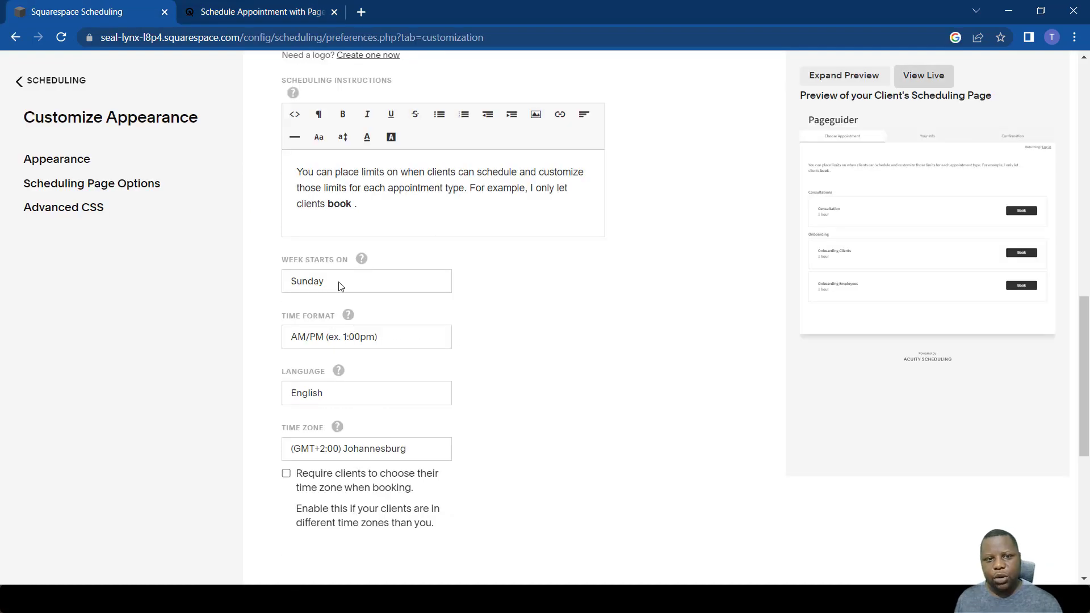
left_click(340, 286)
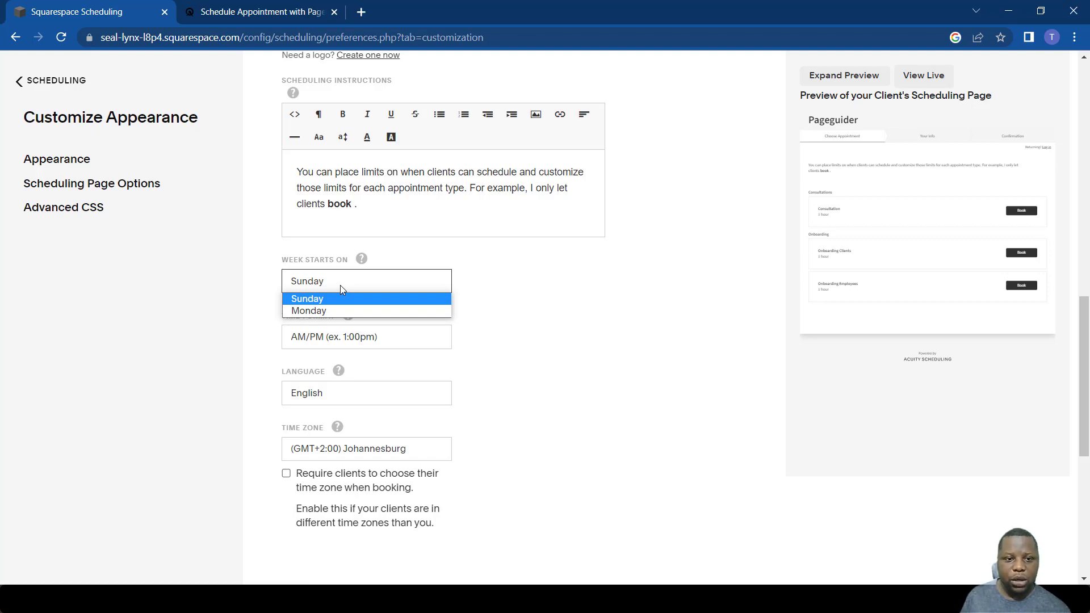
left_click(424, 298)
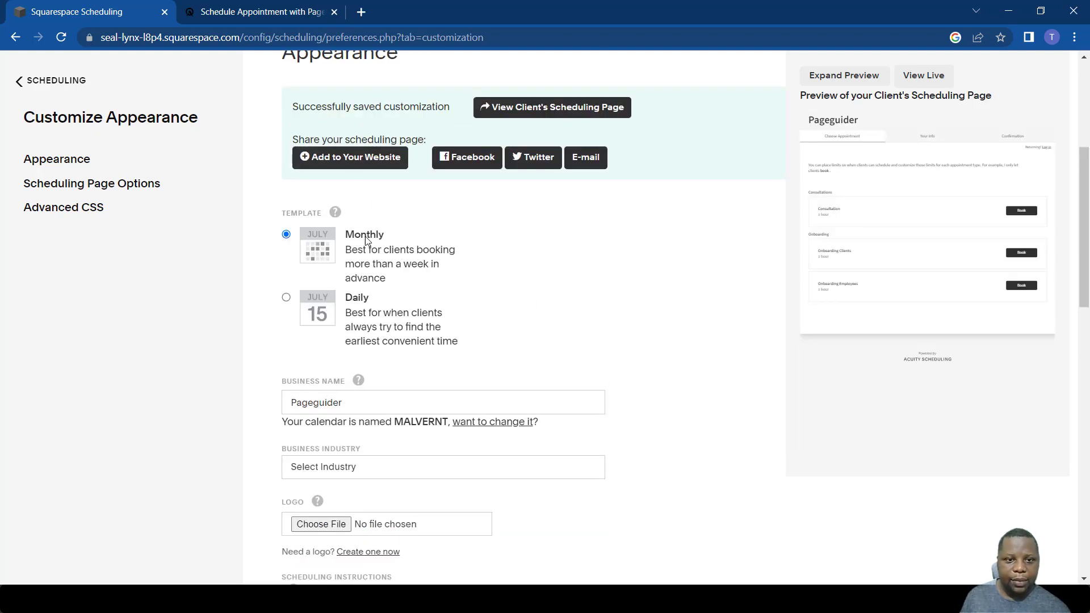
scroll(368, 284, "down", 15)
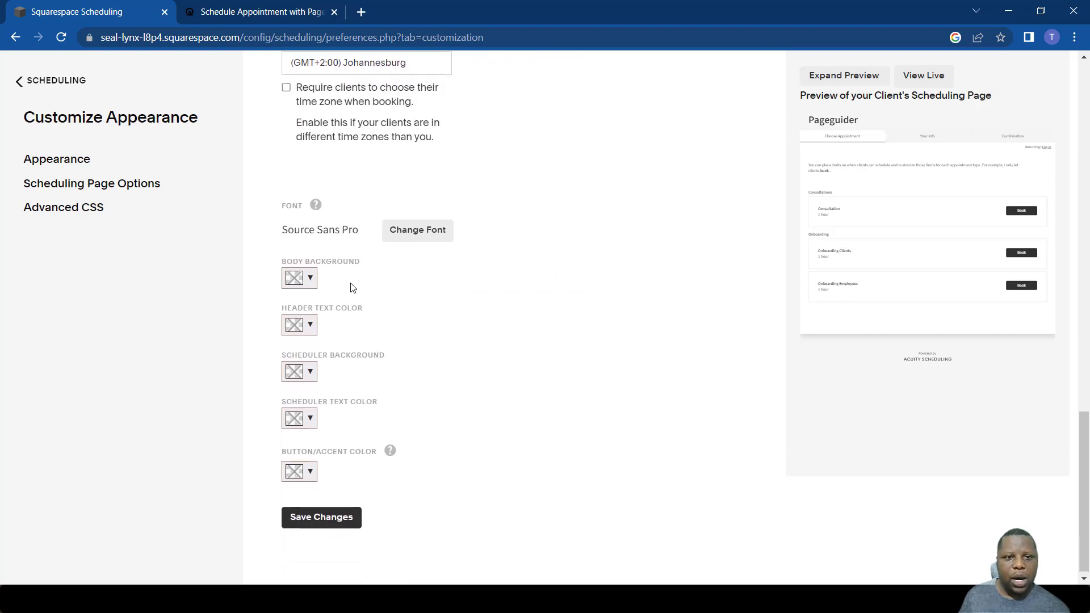
scroll(351, 288, "up", 5)
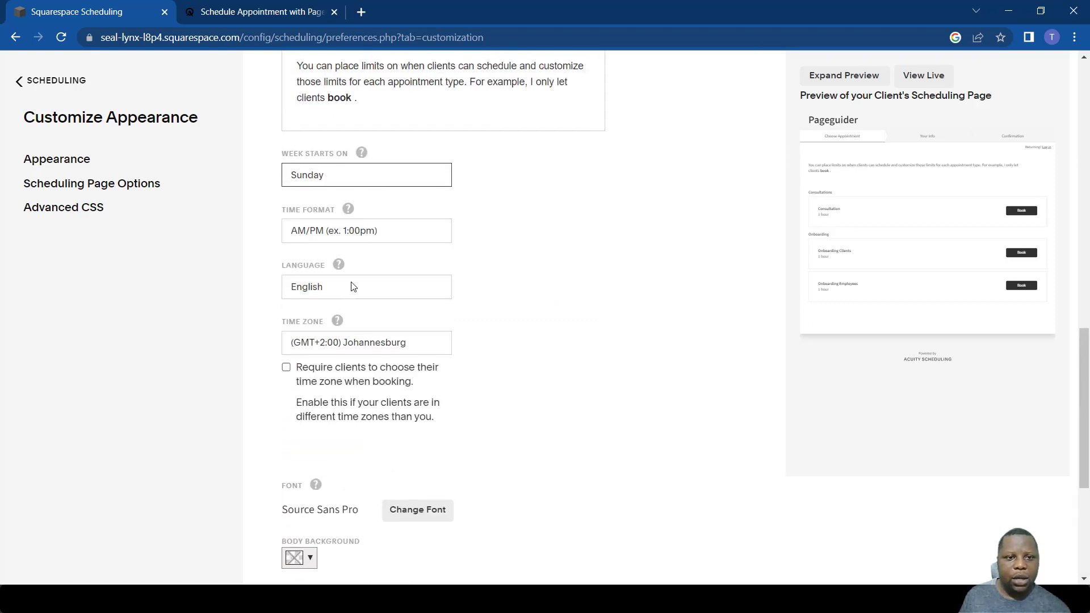
left_click(373, 238)
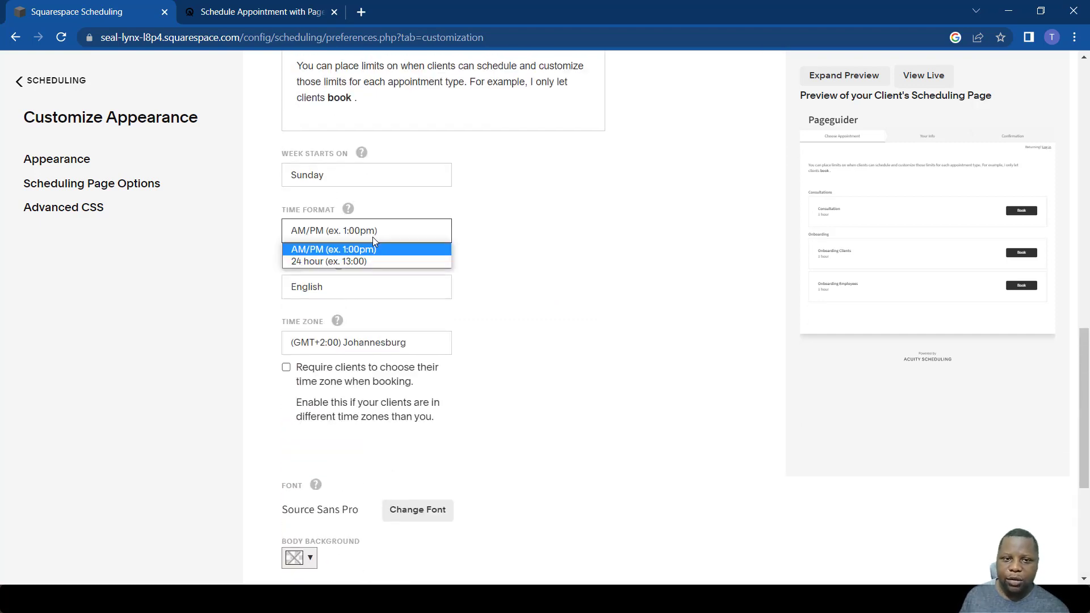
left_click(514, 233)
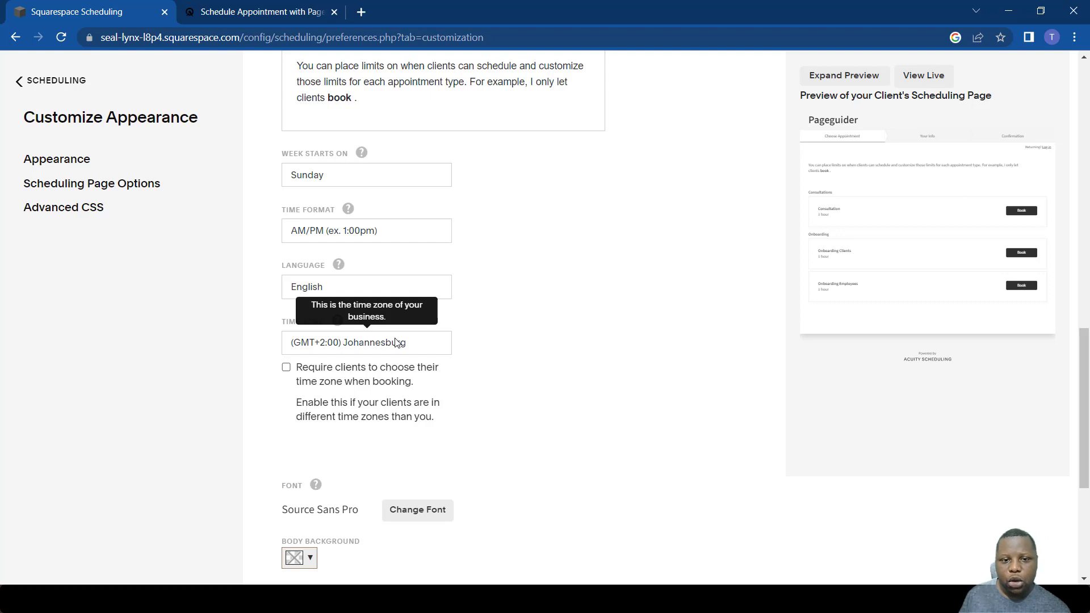
left_click(286, 368)
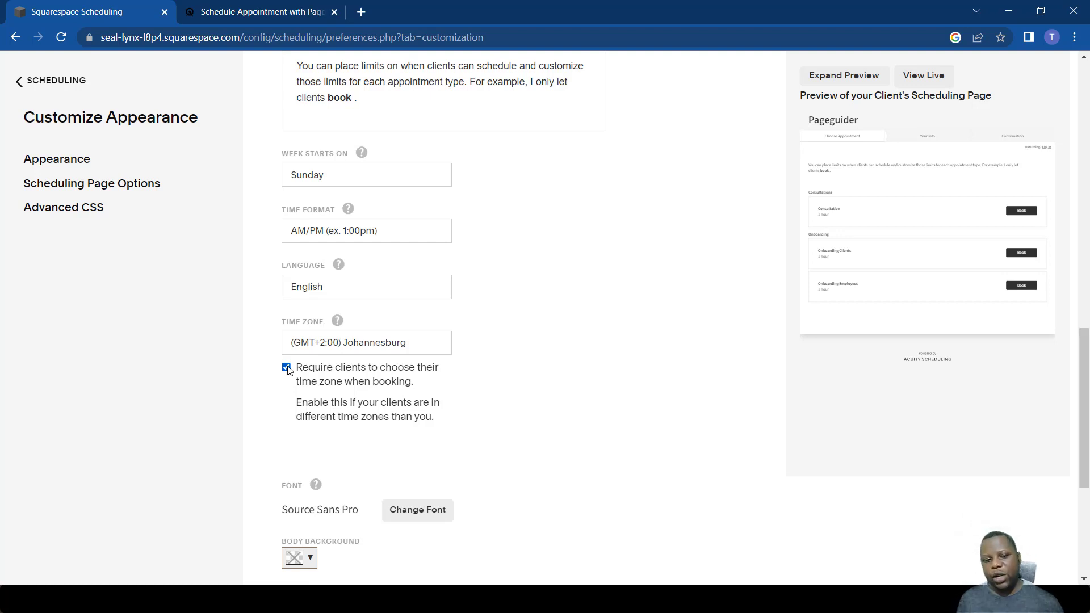
- Set the body background colour to light green #8ce89d
scroll(488, 458, "down", 3)
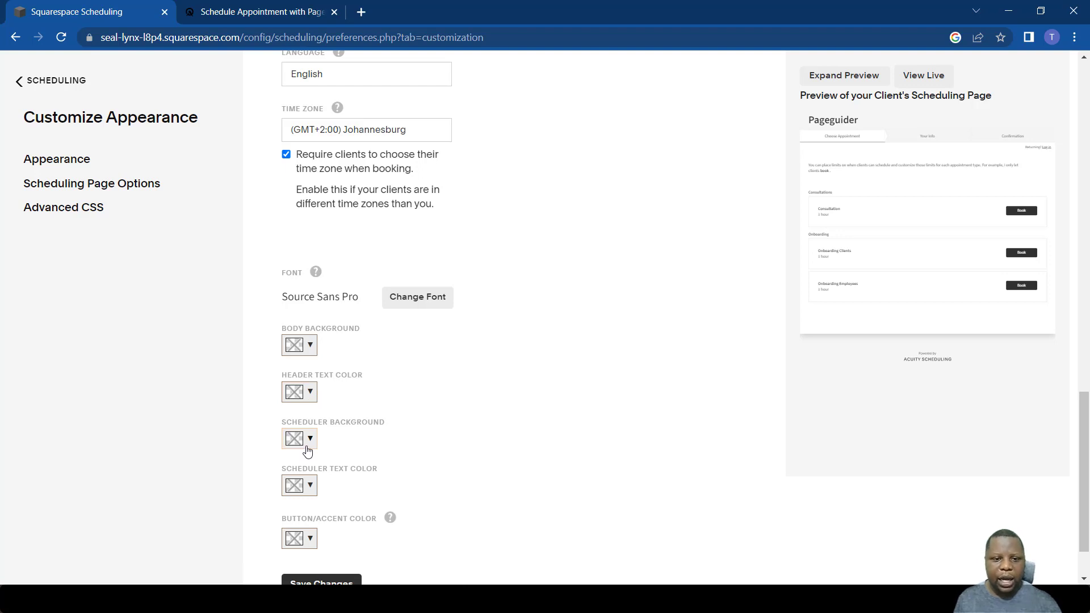
left_click(307, 352)
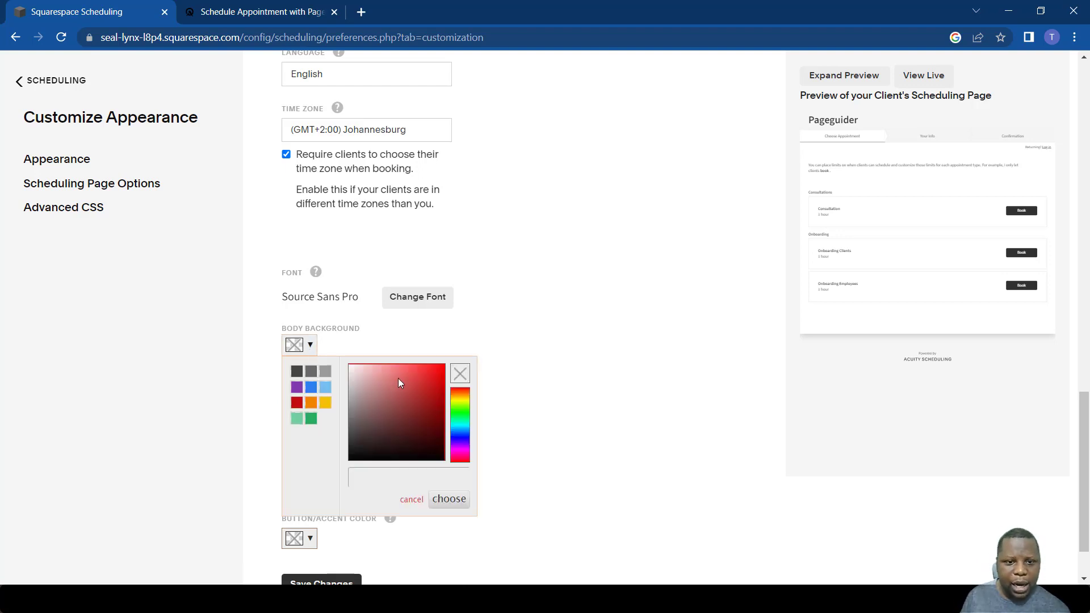
left_click(460, 409)
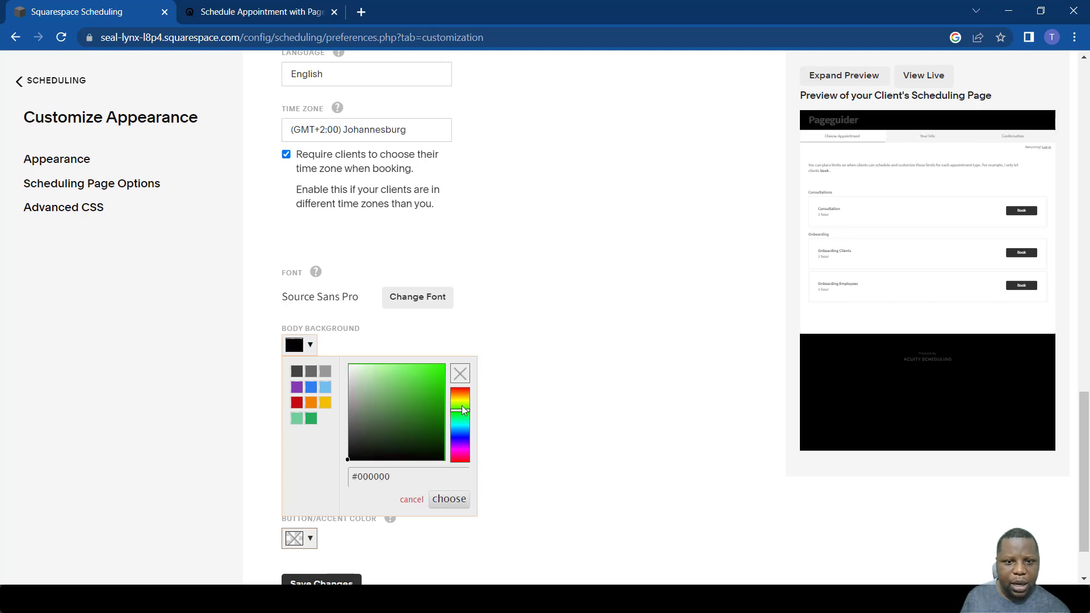
left_click(465, 414)
left_click_drag(427, 397, 385, 372)
left_click(433, 330)
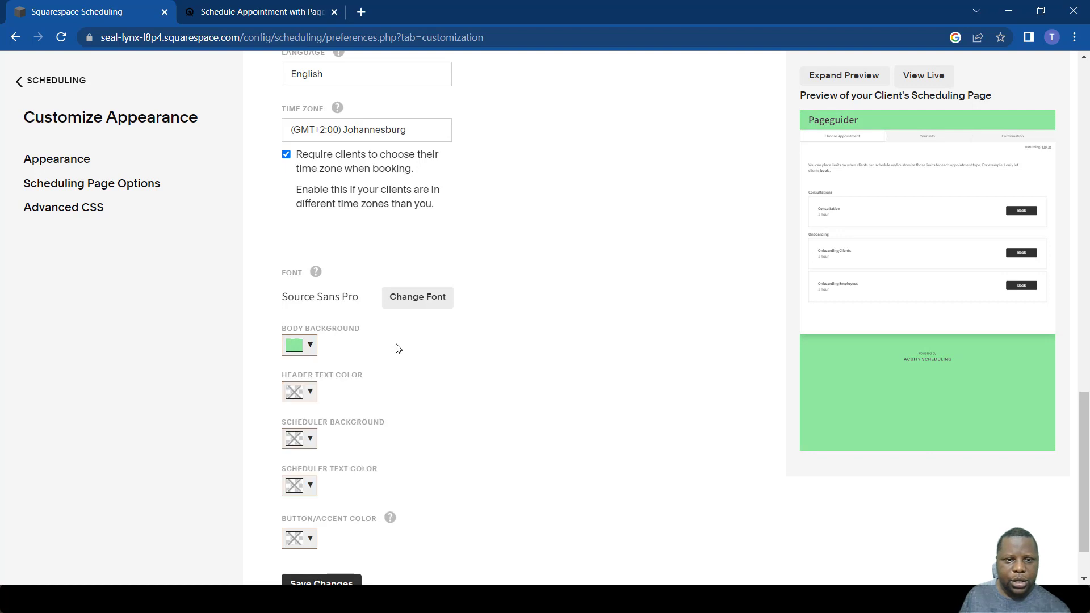
- Change the page font to Roboto and save the appearance changes
left_click(409, 299)
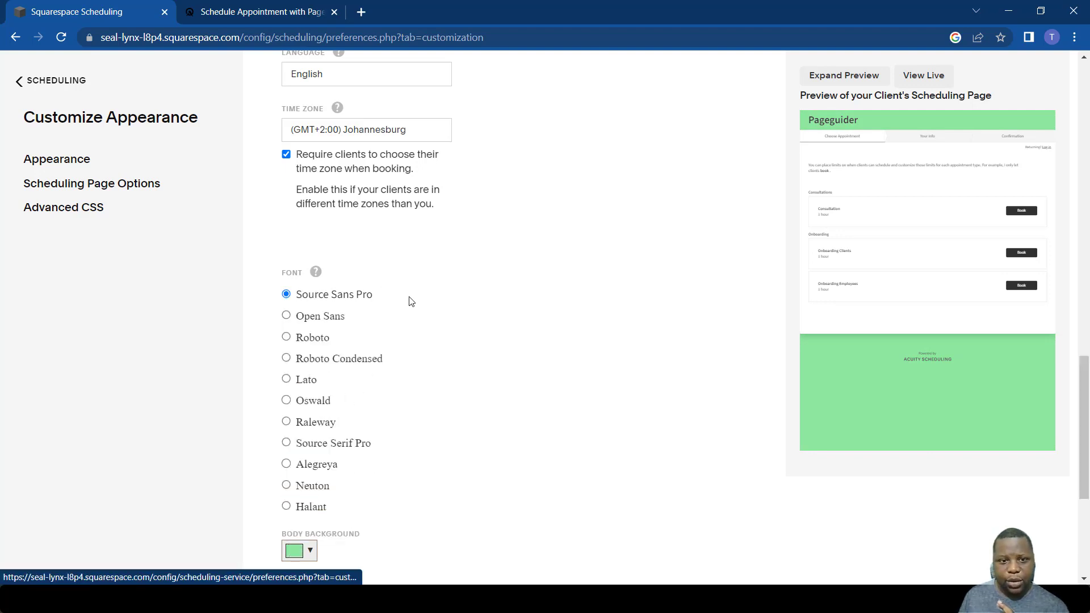
left_click(289, 337)
scroll(449, 372, "down", 1)
left_click(333, 521)
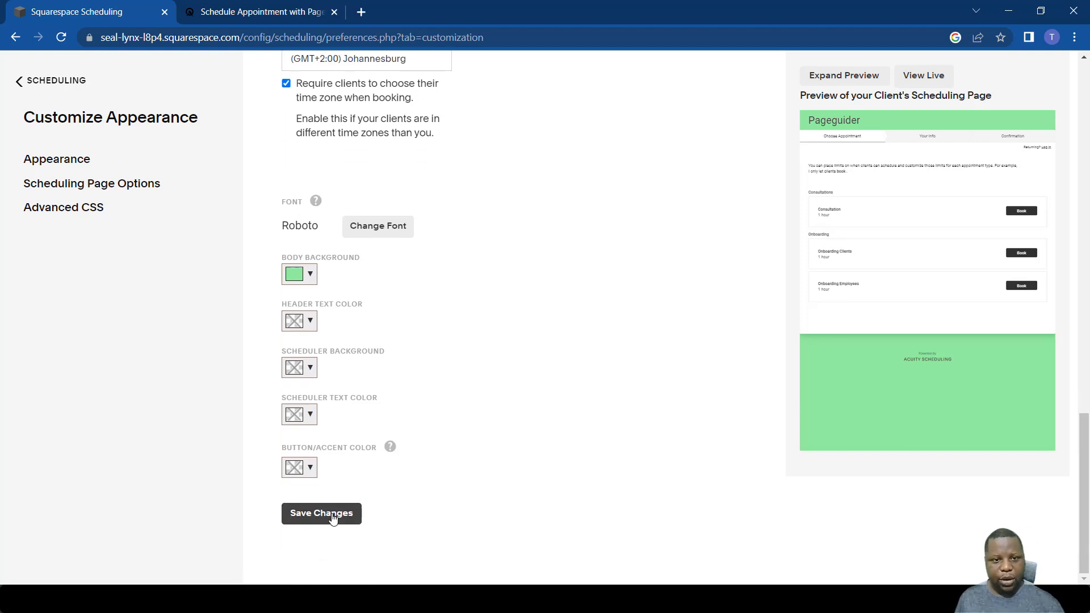
left_click(275, 8)
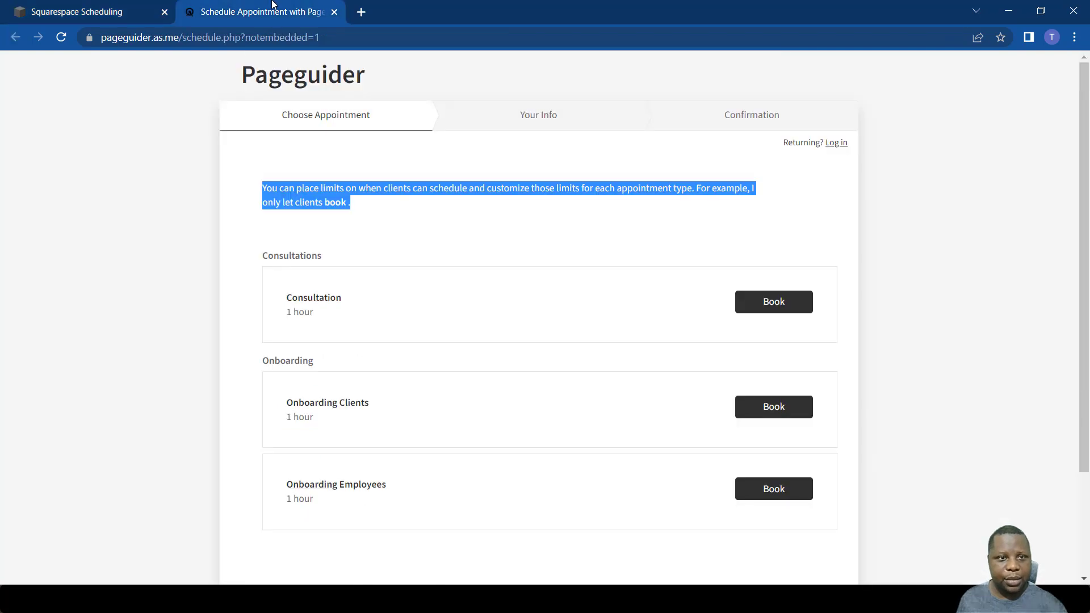
left_click(61, 37)
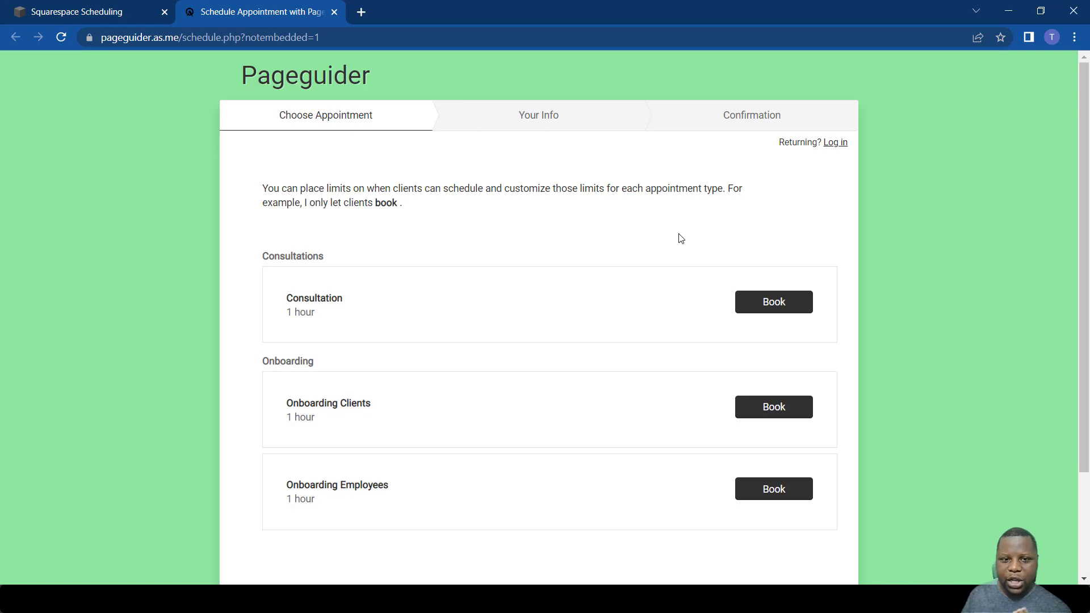
scroll(681, 238, "down", 2)
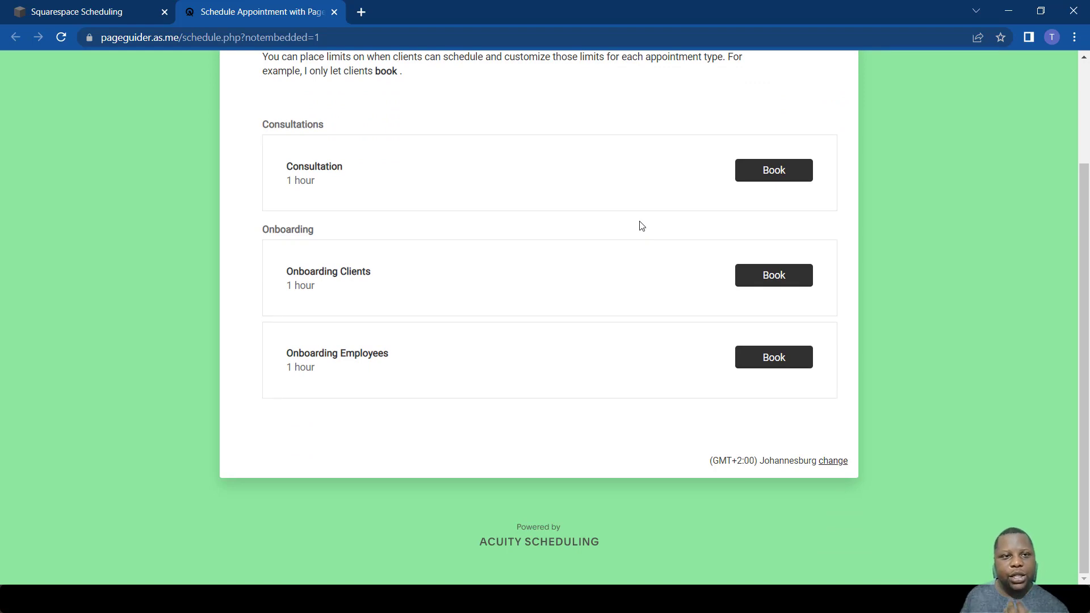
left_click(68, 9)
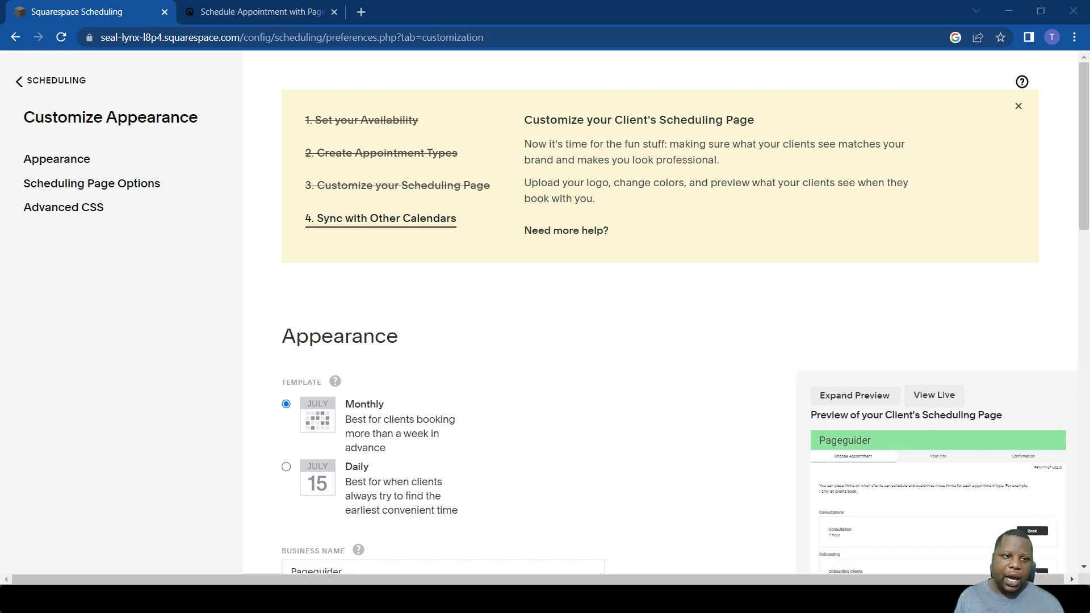
- In Scheduling Page Options, leave client login and registration enabled and save
left_click(84, 187)
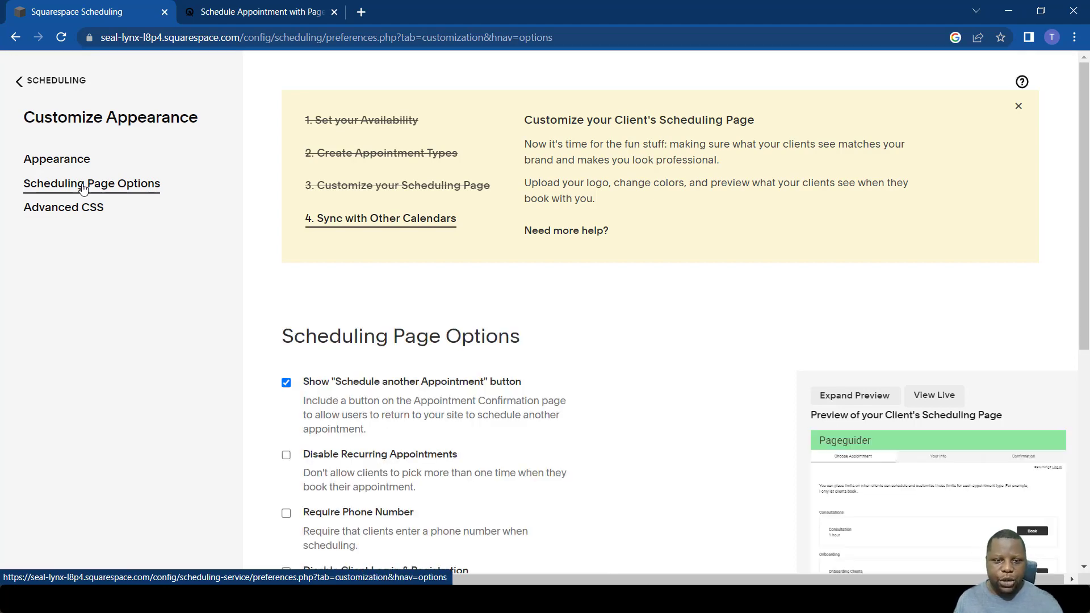
scroll(373, 191, "down", 5)
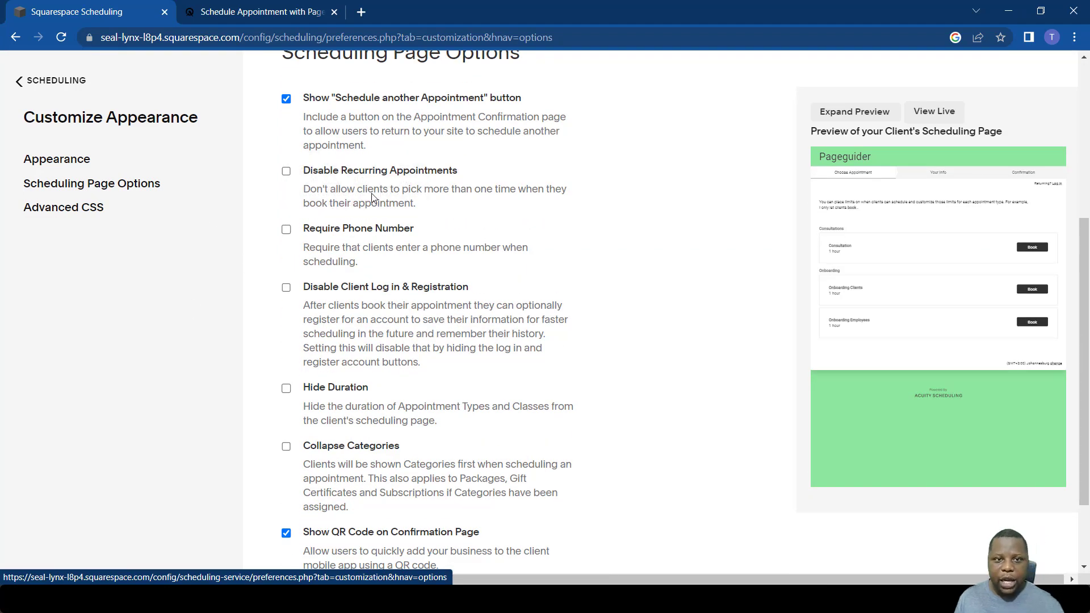
scroll(344, 139, "up", 1)
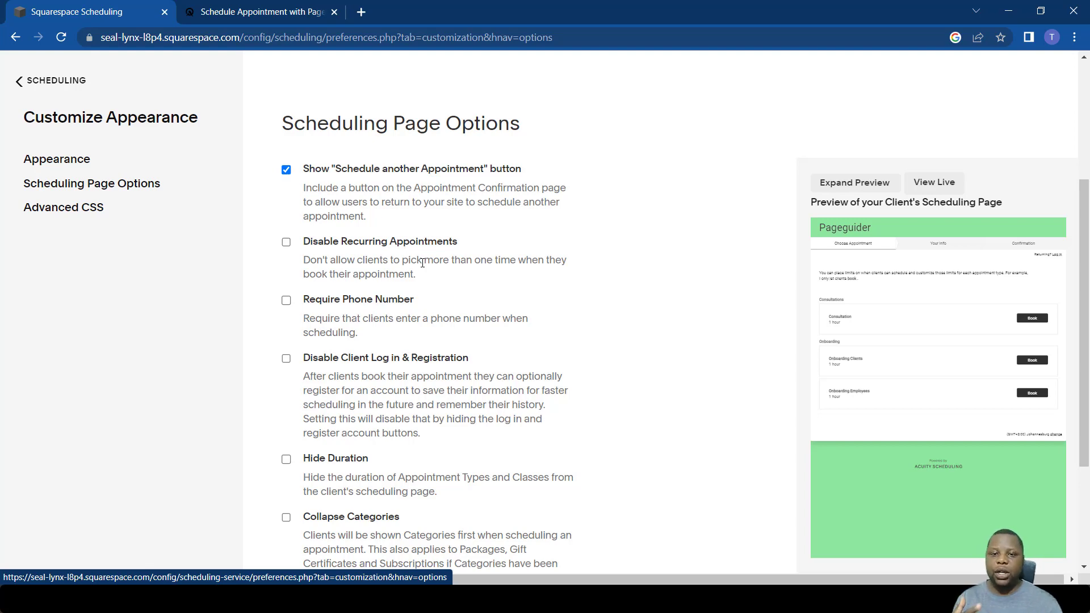
scroll(422, 262, "down", 3)
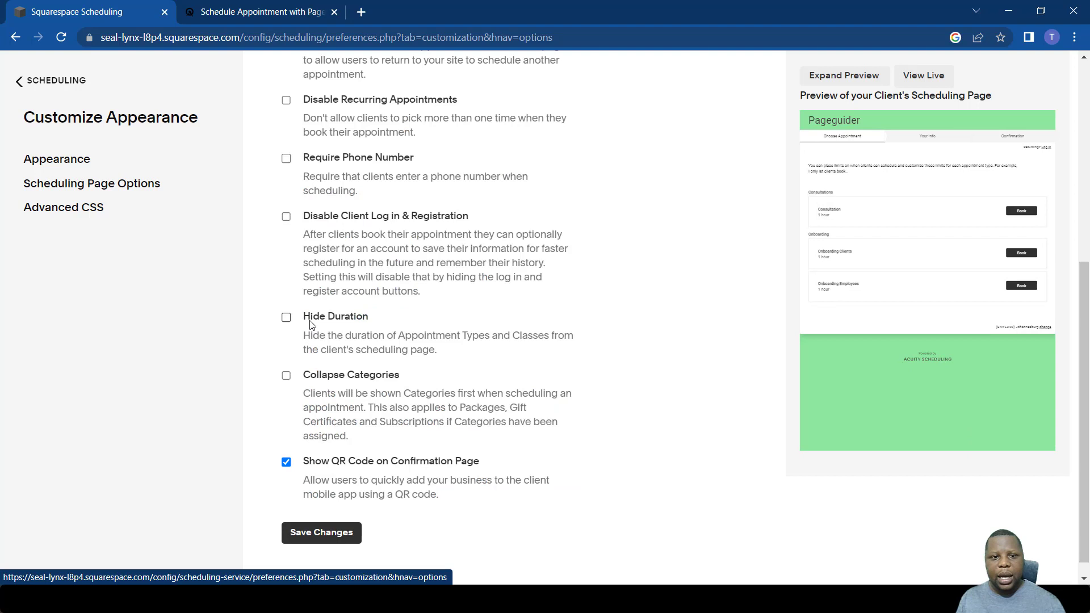
left_click(286, 217)
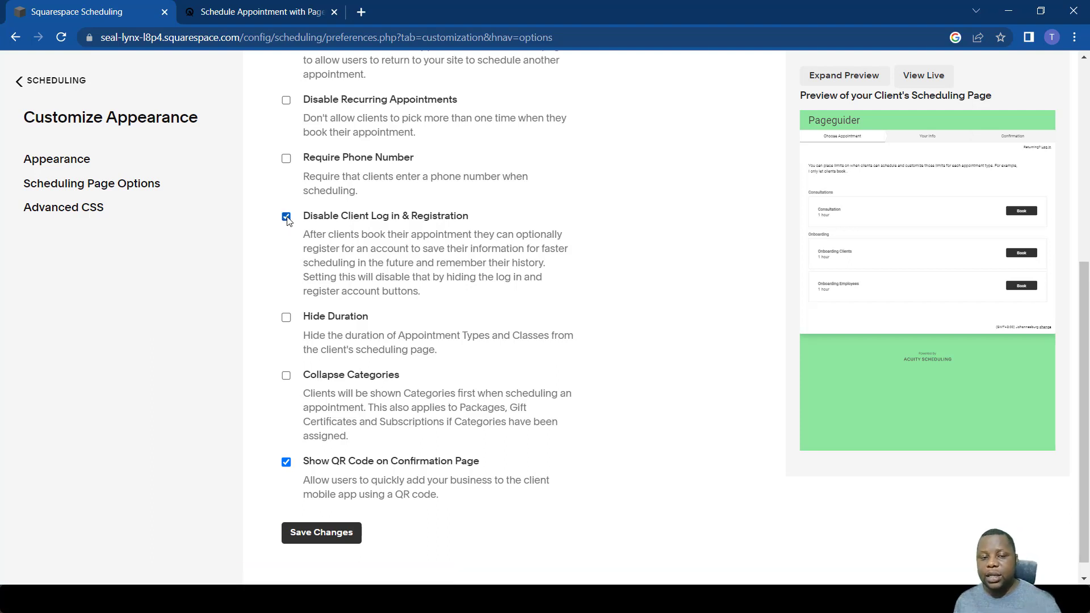
left_click(286, 217)
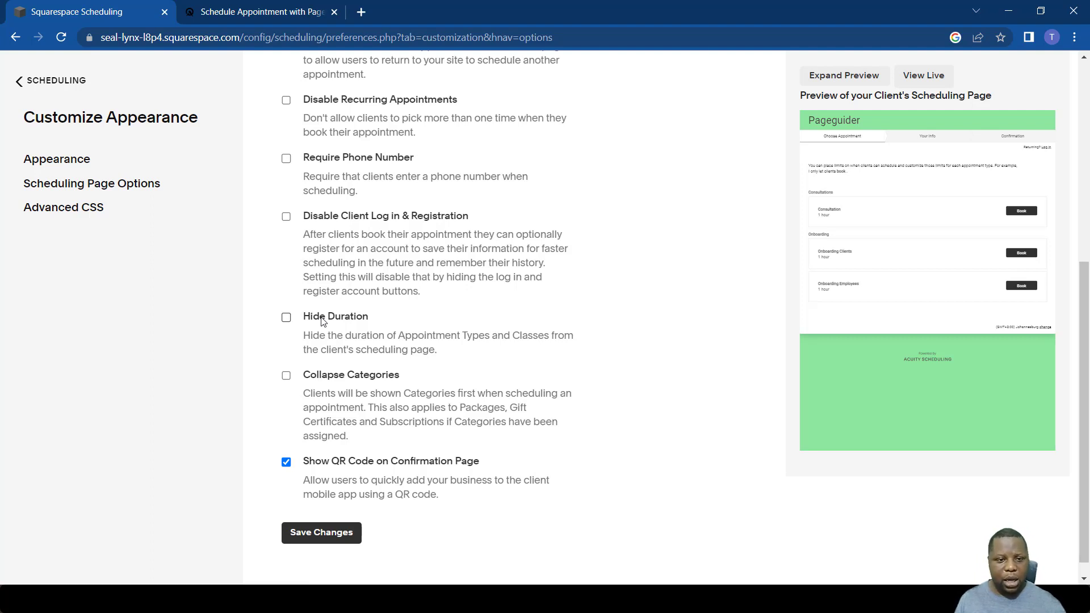
scroll(328, 344, "down", 1)
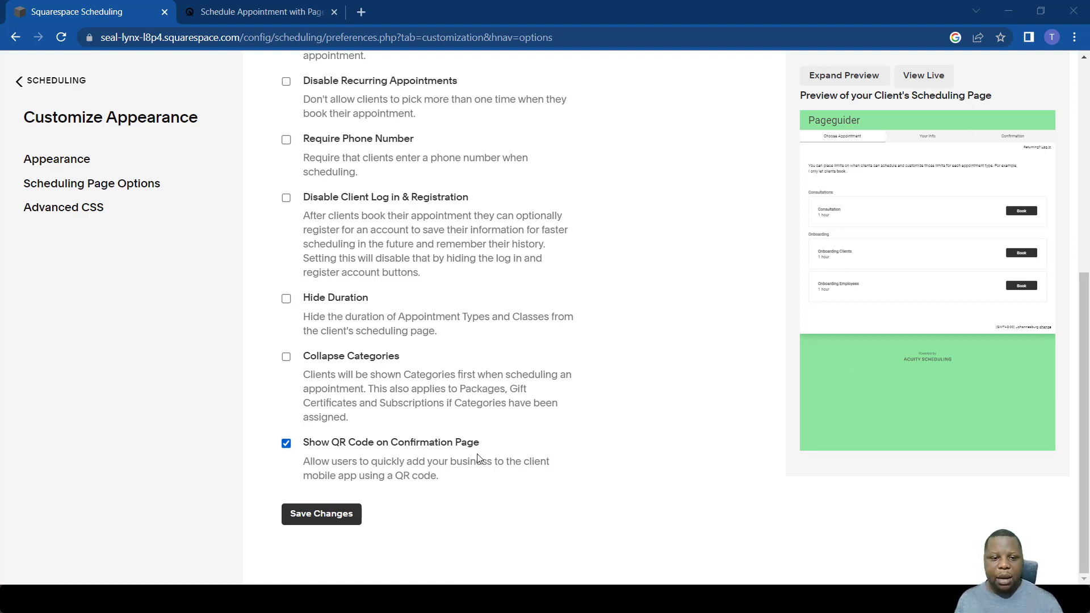
left_click(319, 519)
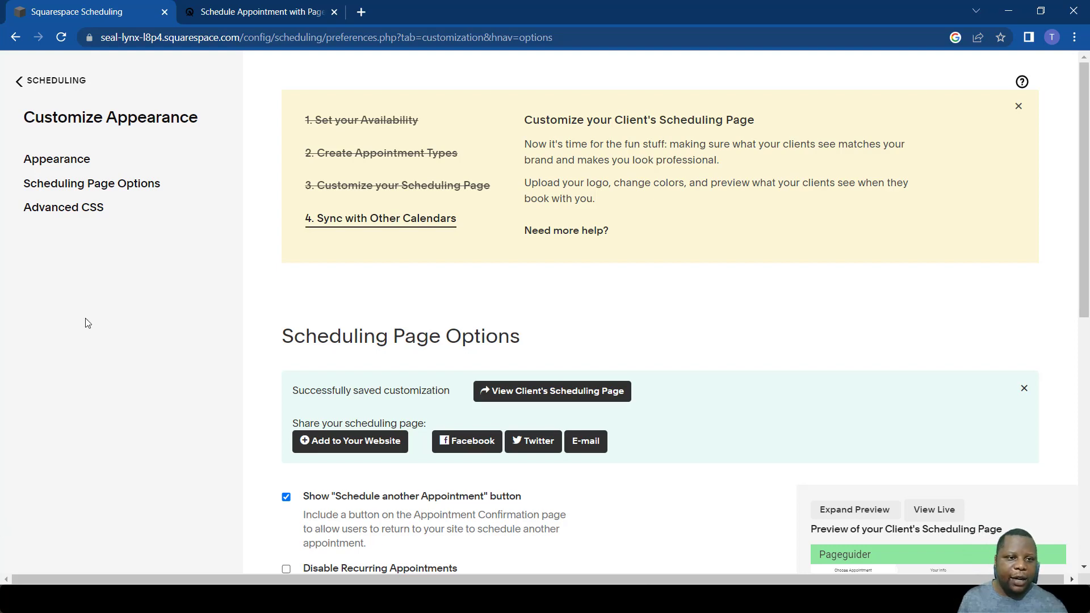
- Go to the Advanced CSS section from the left sidebar
left_click(48, 217)
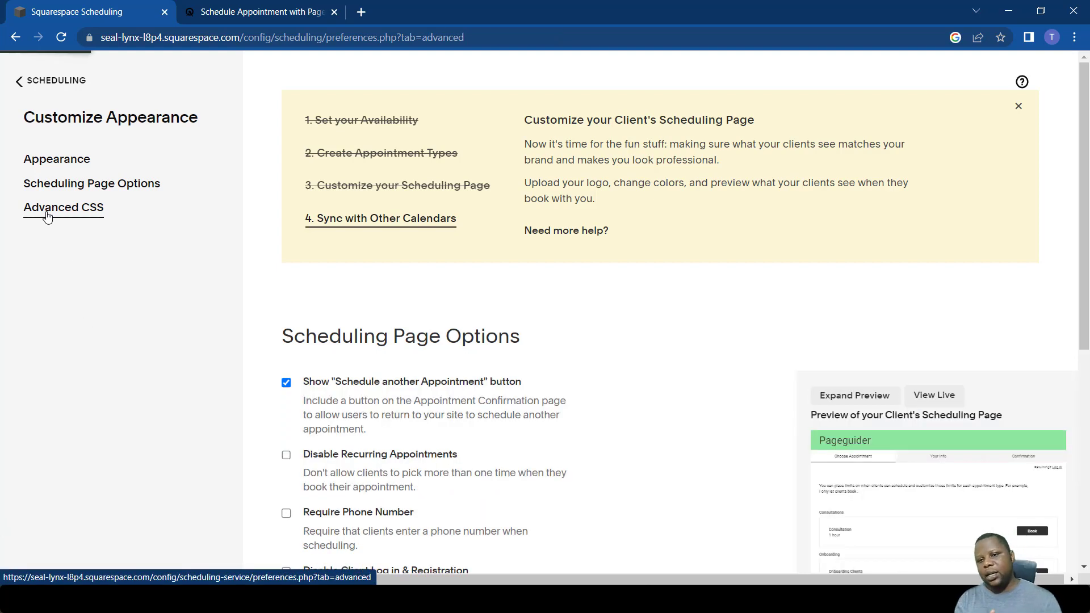